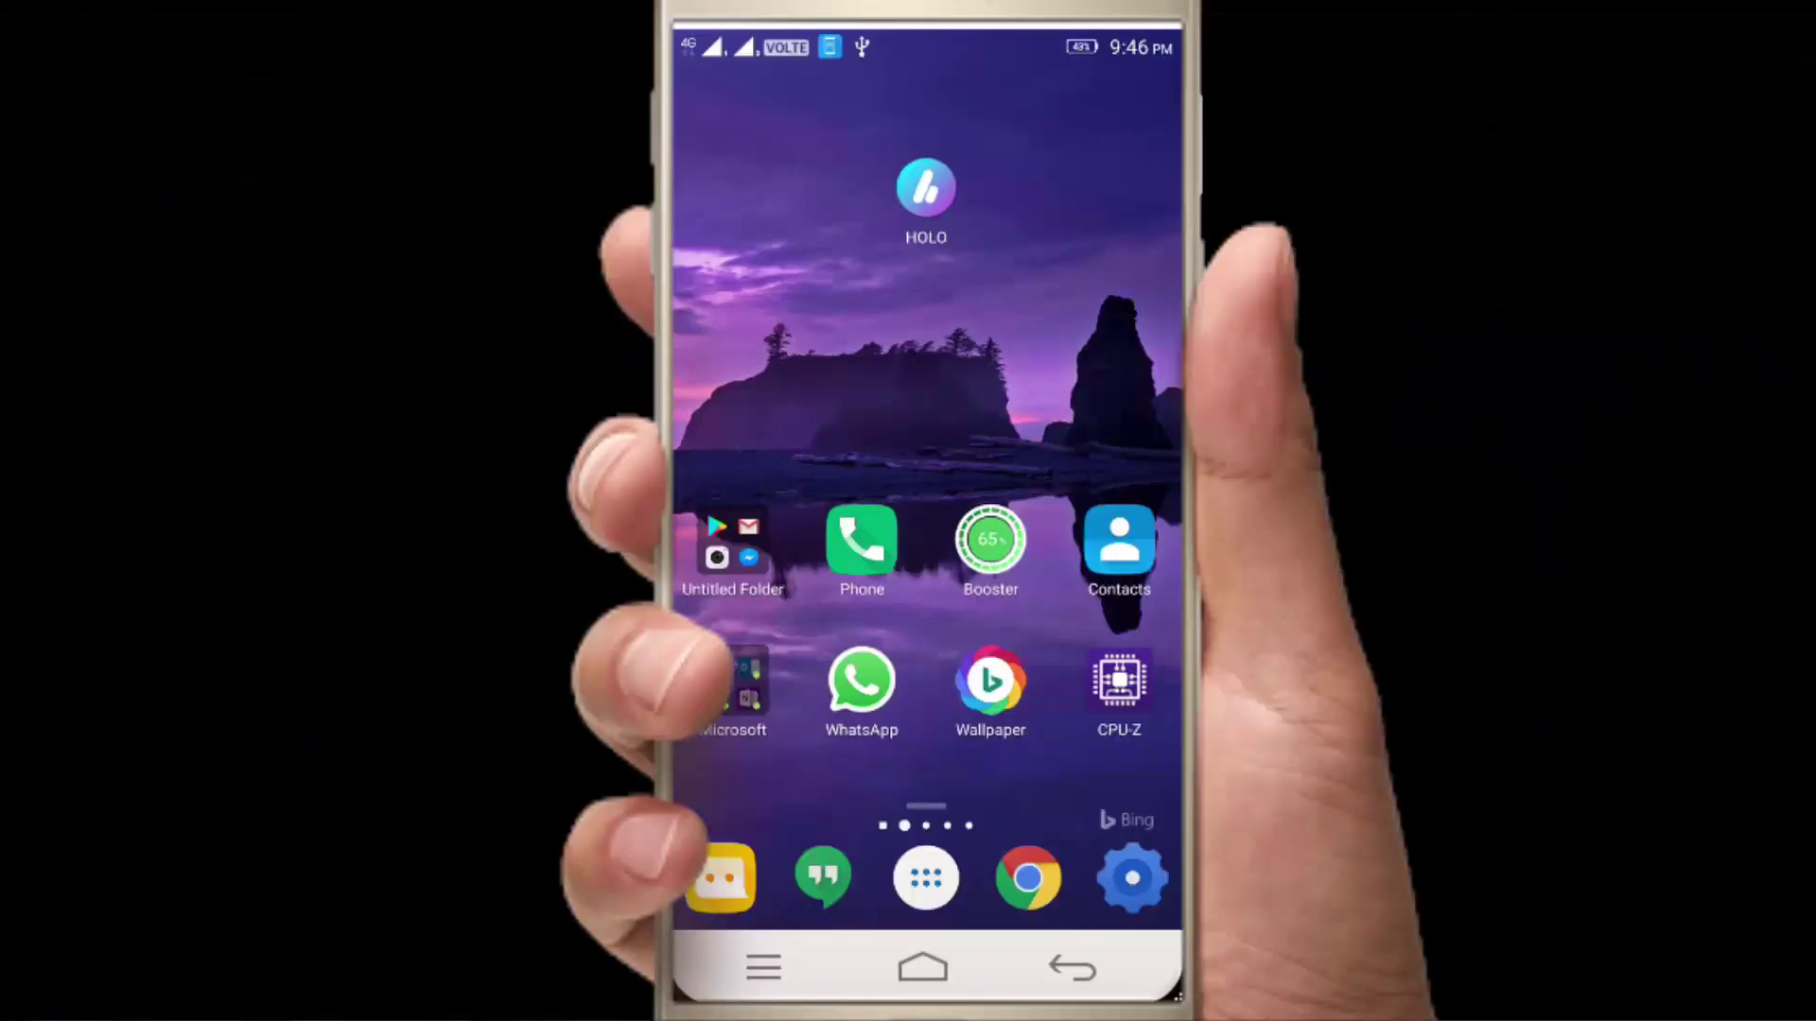
# Step: Open the app drawer showing all installed apps
pyautogui.click(926, 878)
# Step: Scroll down through the app list and back up, then return to the home screen
pyautogui.scroll(-3, 926, 529)
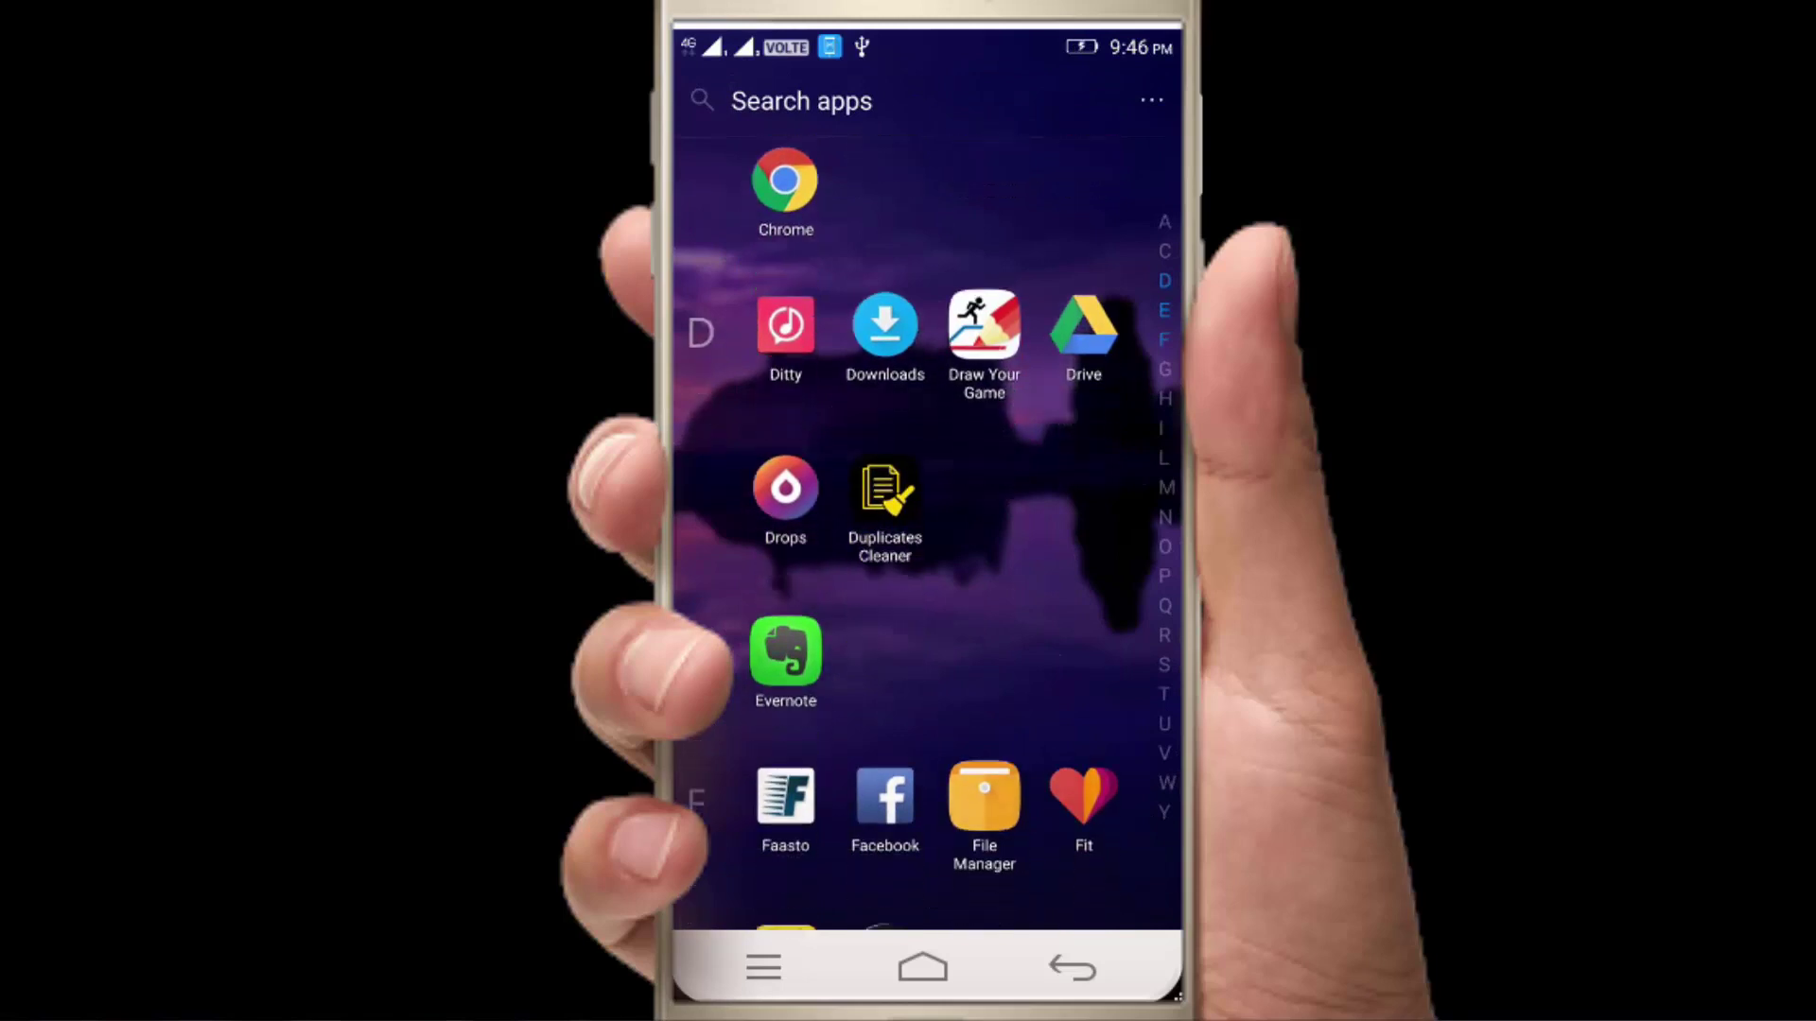
pyautogui.scroll(-2, 926, 529)
pyautogui.scroll(-2, 925, 529)
pyautogui.scroll(-2, 926, 530)
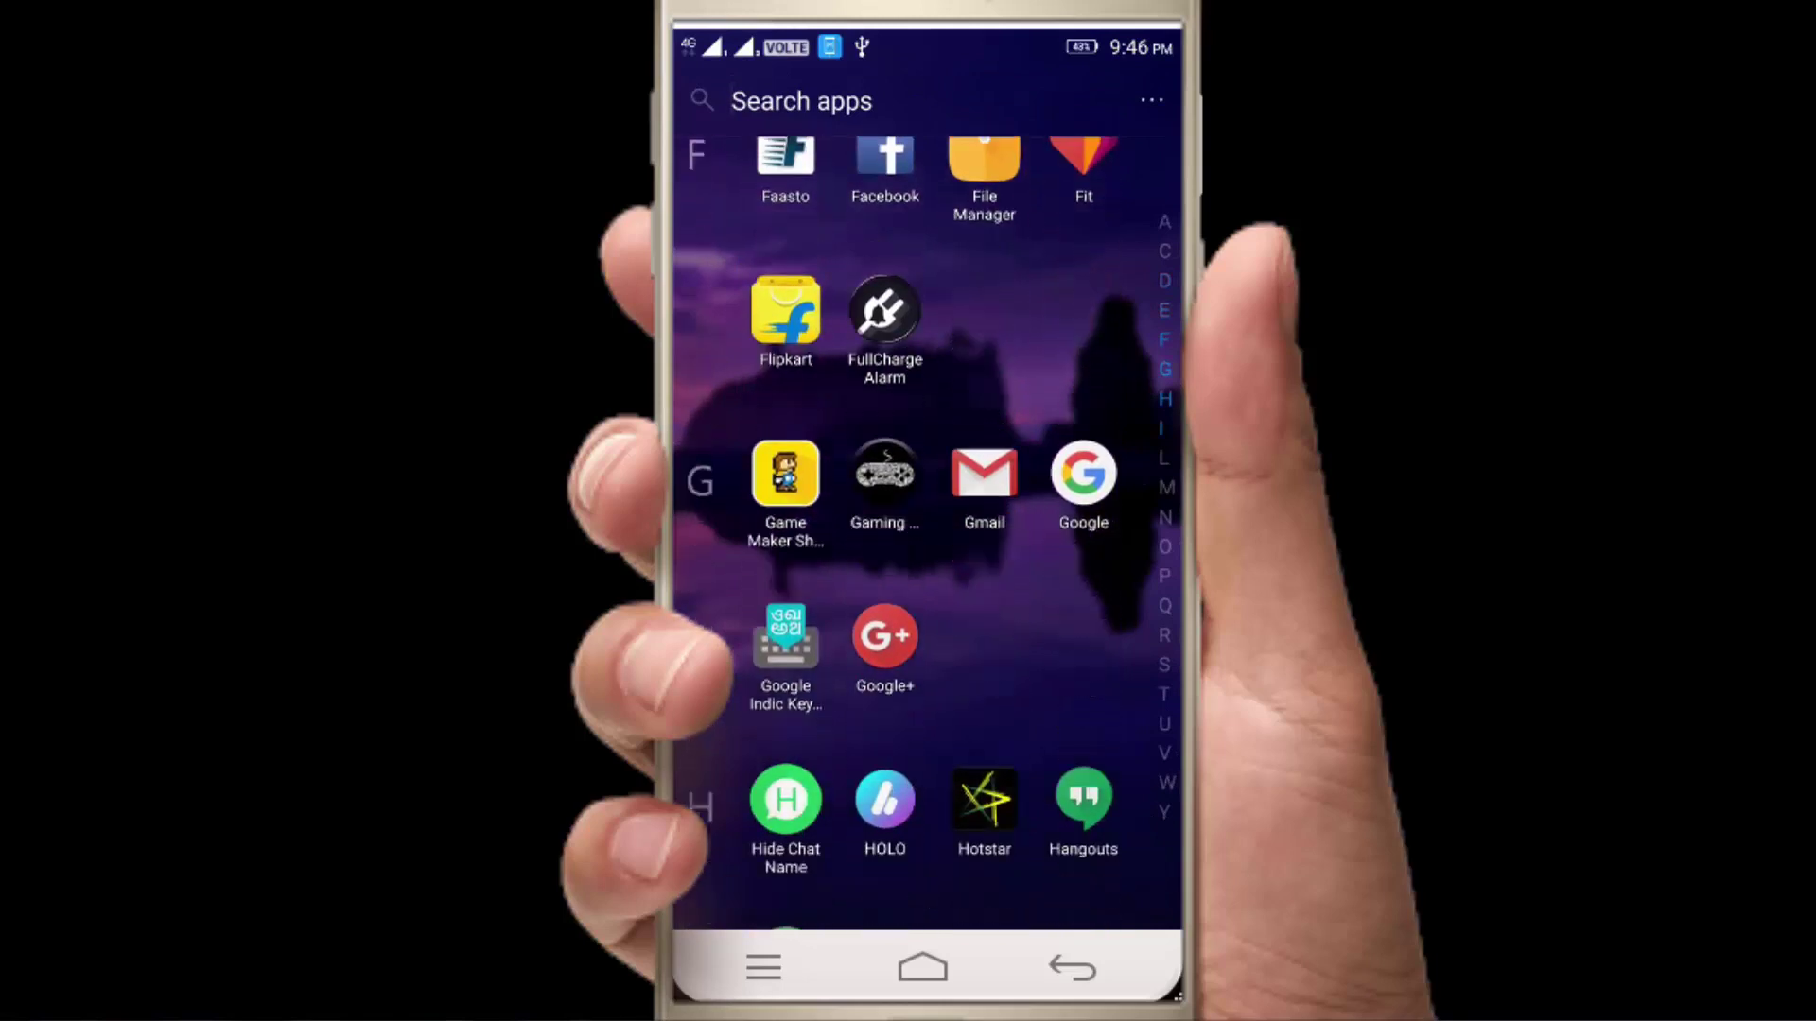
pyautogui.scroll(-2, 926, 530)
pyautogui.scroll(-1, 926, 530)
pyautogui.scroll(-3, 926, 529)
pyautogui.scroll(-1, 926, 529)
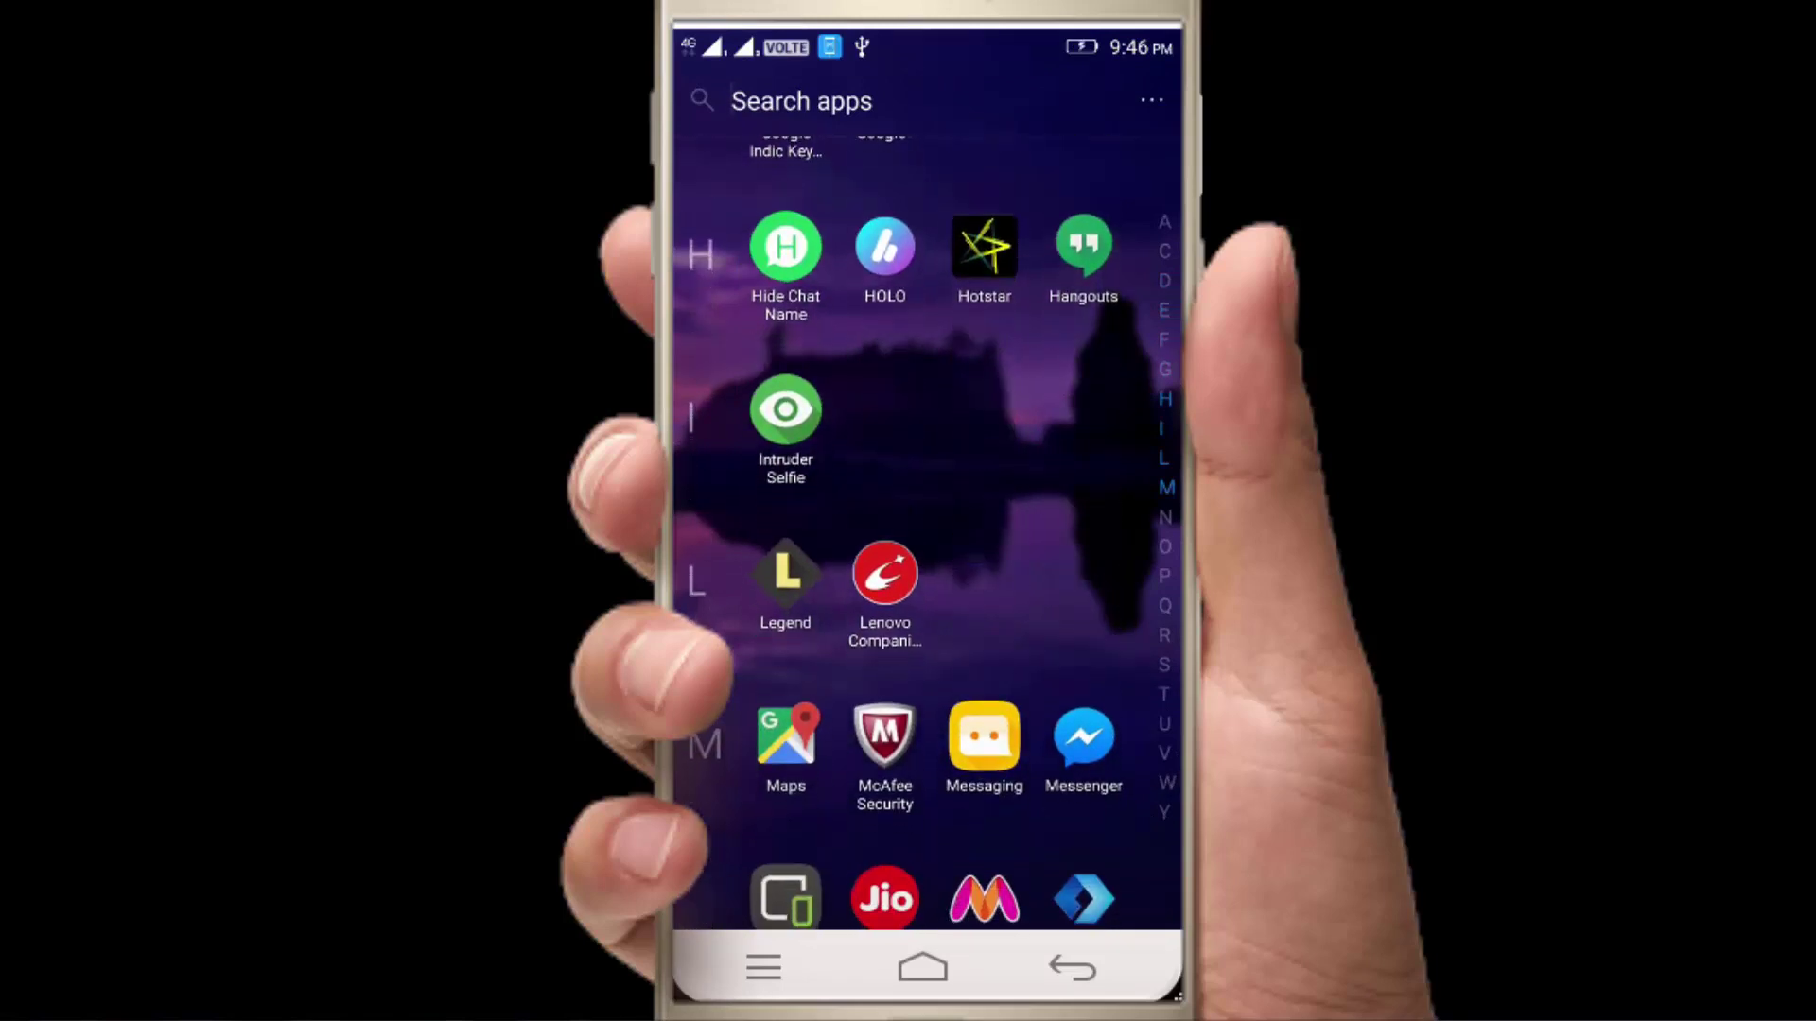
pyautogui.scroll(-2, 925, 529)
pyautogui.scroll(-3, 926, 529)
pyautogui.scroll(-1, 925, 529)
pyautogui.scroll(-1, 926, 529)
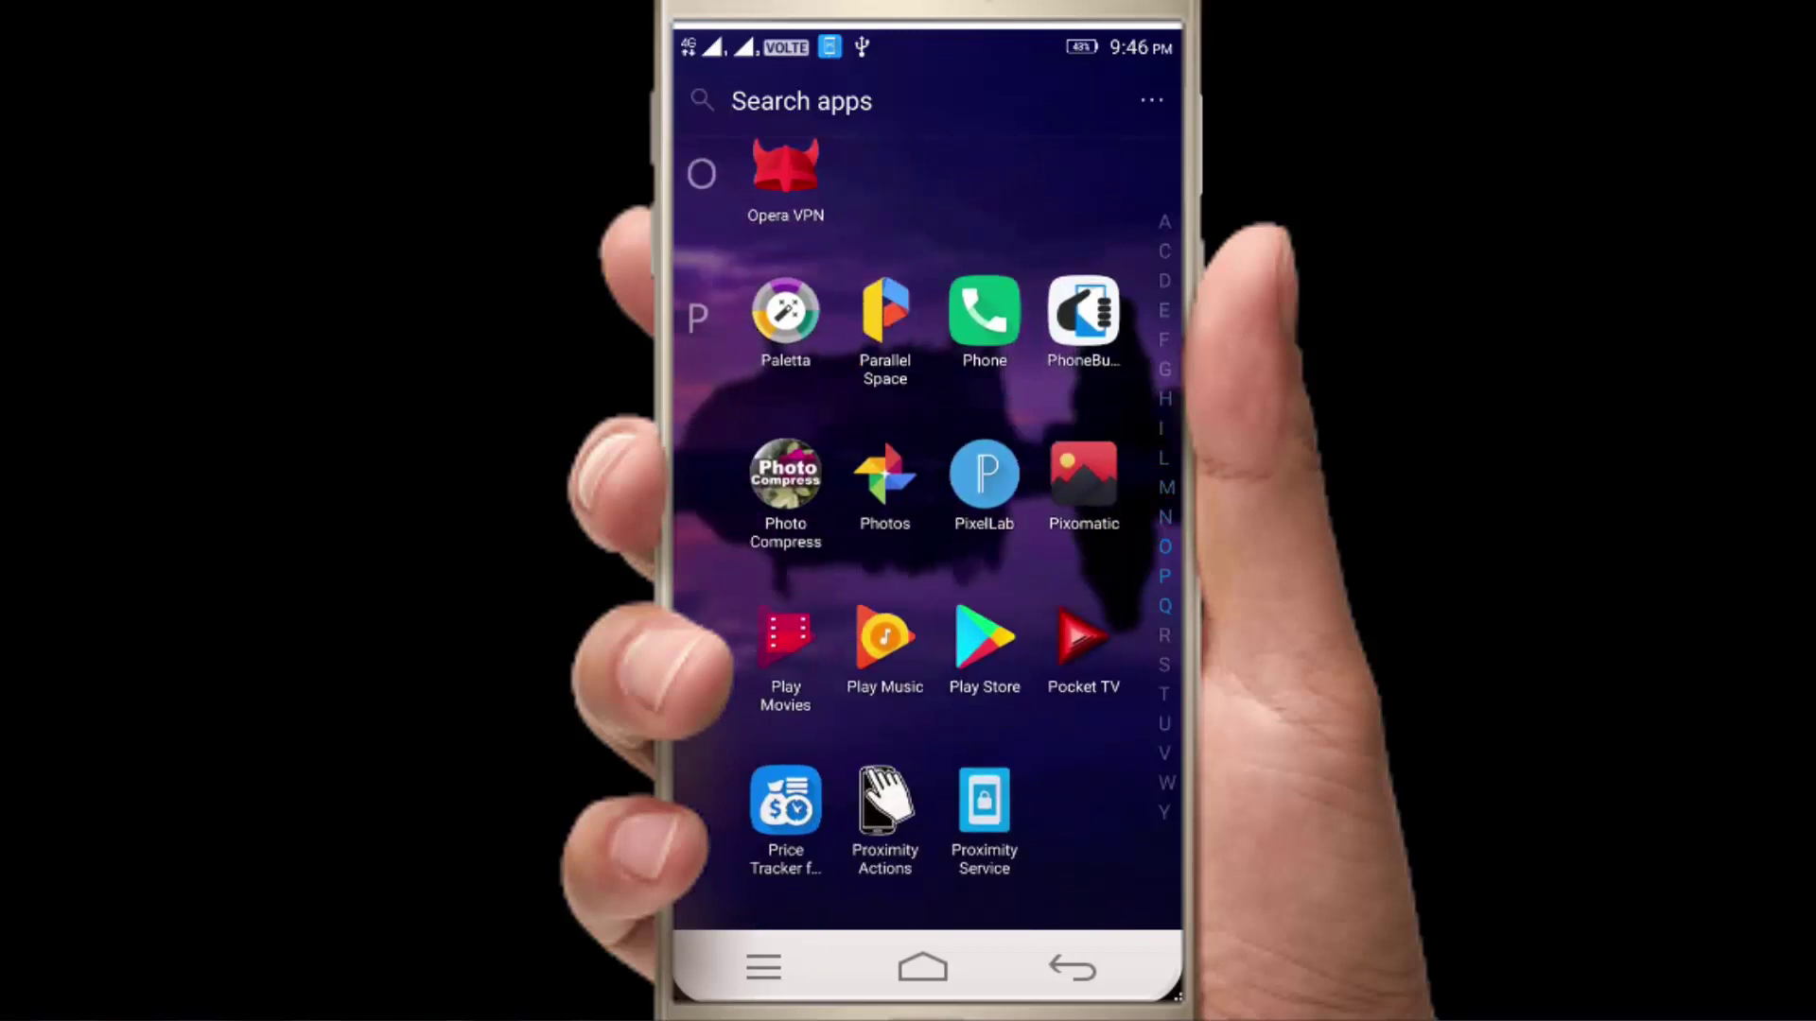
pyautogui.scroll(-2, 926, 530)
pyautogui.scroll(-1, 926, 529)
pyautogui.scroll(-3, 926, 529)
pyautogui.scroll(-1, 926, 529)
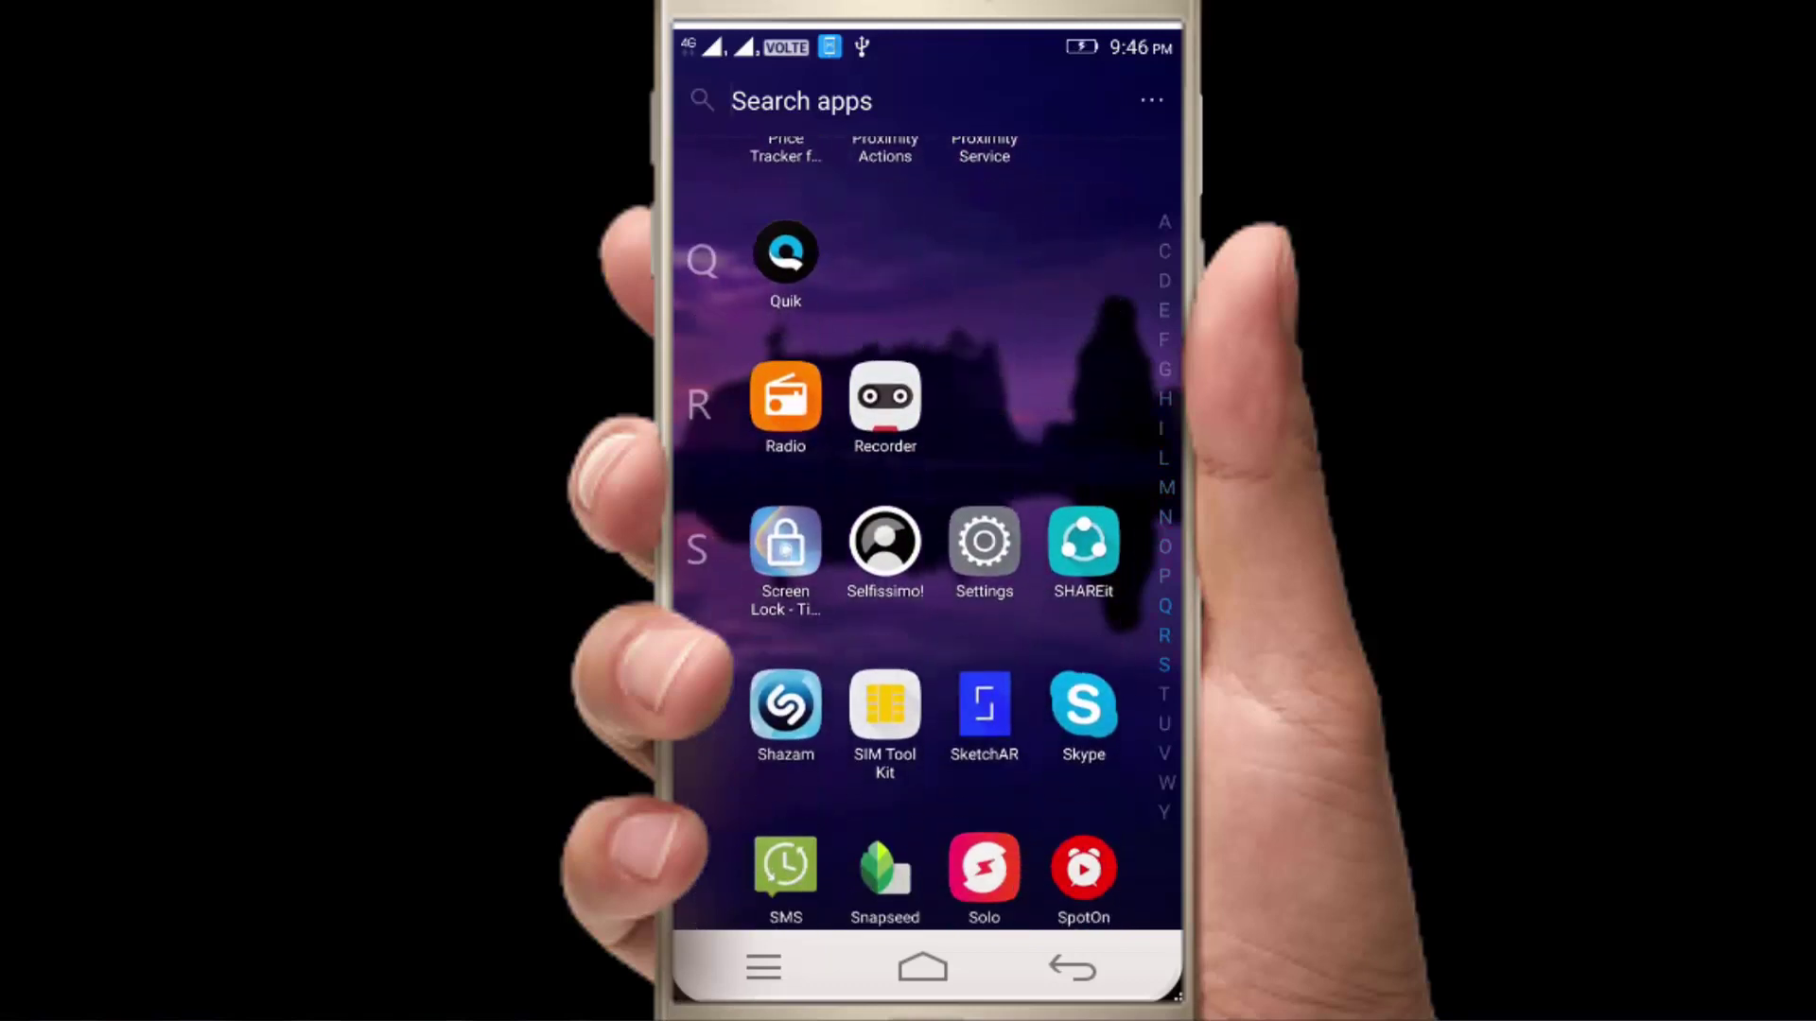
pyautogui.scroll(-2, 925, 529)
pyautogui.scroll(-2, 925, 529)
pyautogui.scroll(-3, 926, 530)
pyautogui.scroll(-3, 925, 530)
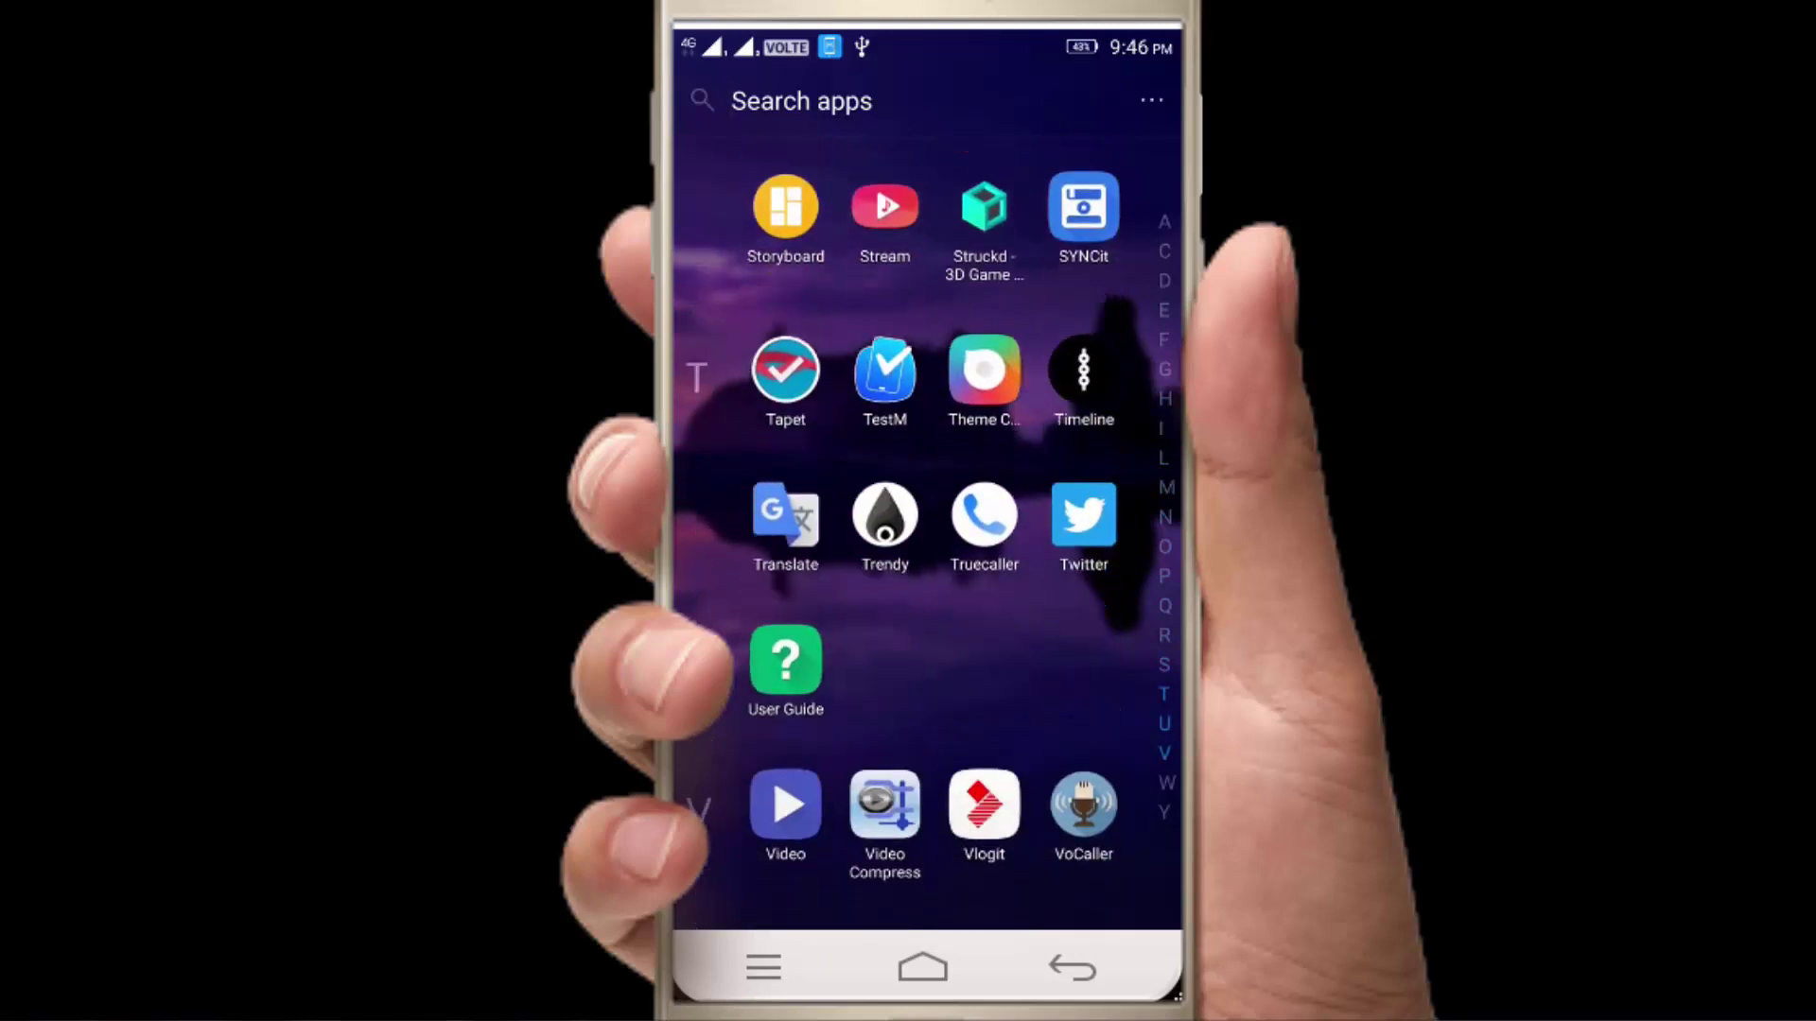
pyautogui.scroll(-1, 925, 529)
pyautogui.scroll(-3, 926, 530)
pyautogui.scroll(-1, 926, 530)
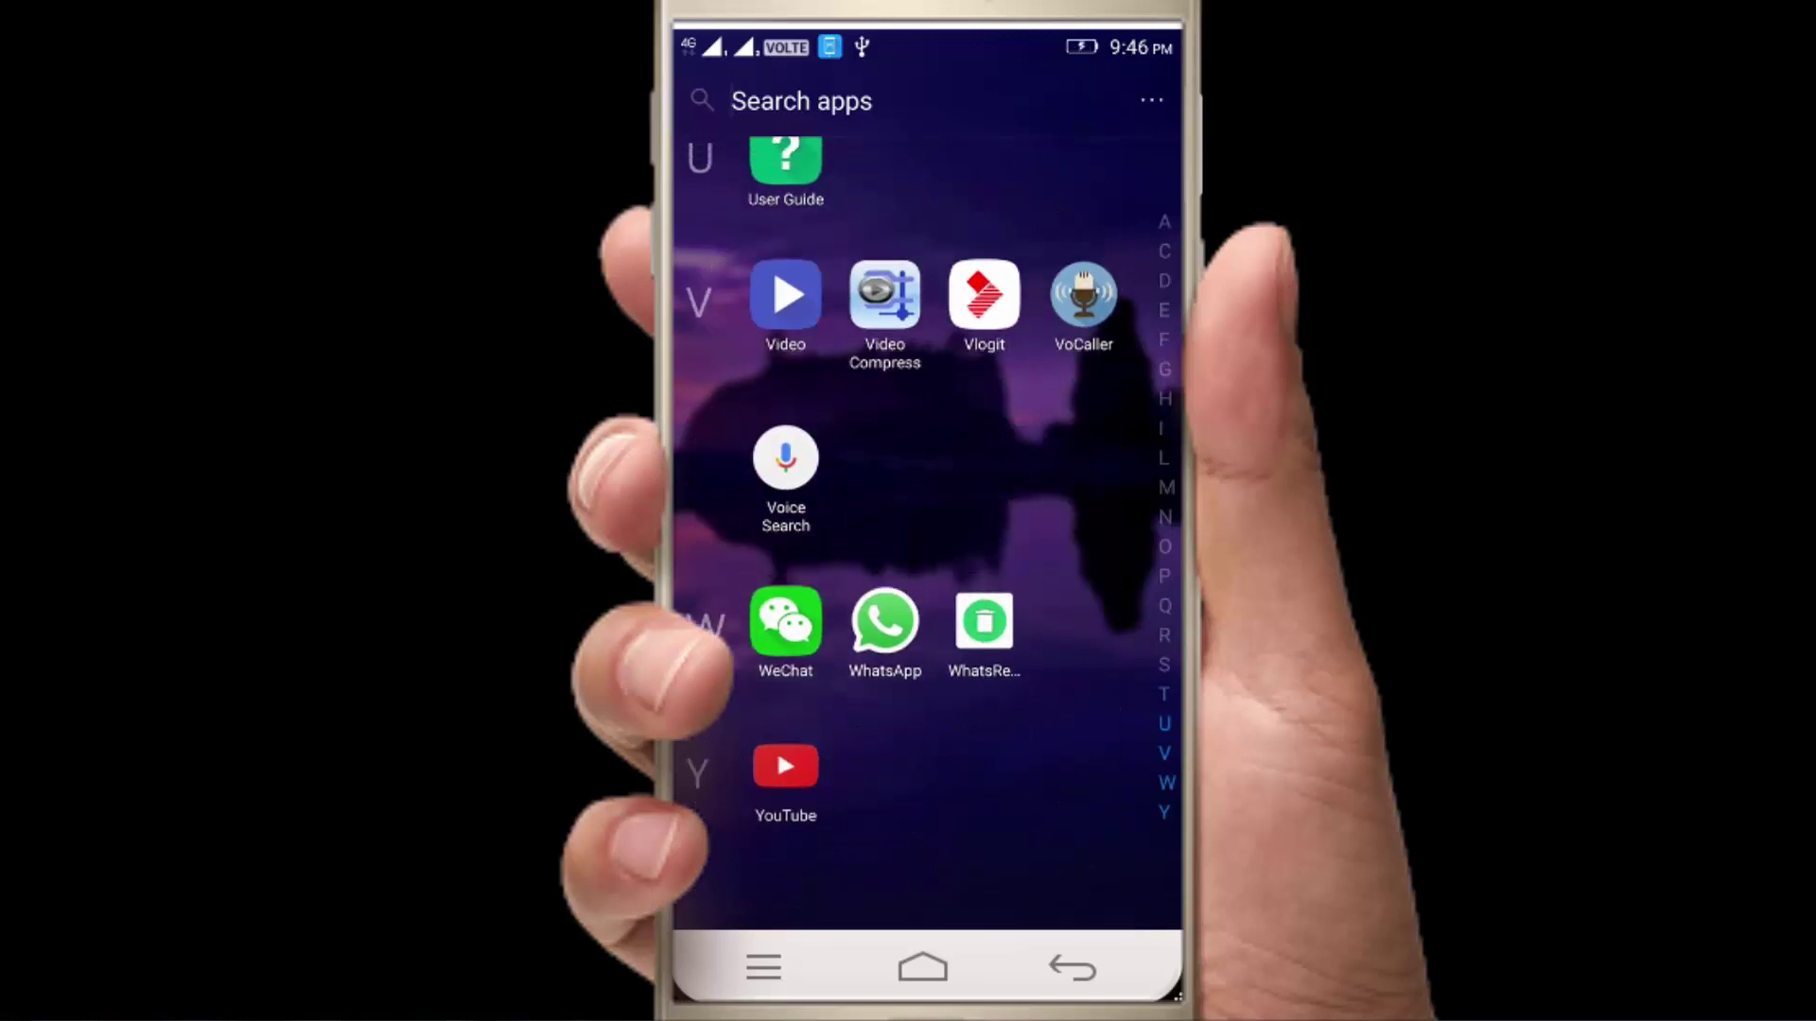
pyautogui.scroll(1, 926, 529)
pyautogui.scroll(3, 926, 529)
pyautogui.scroll(3, 926, 529)
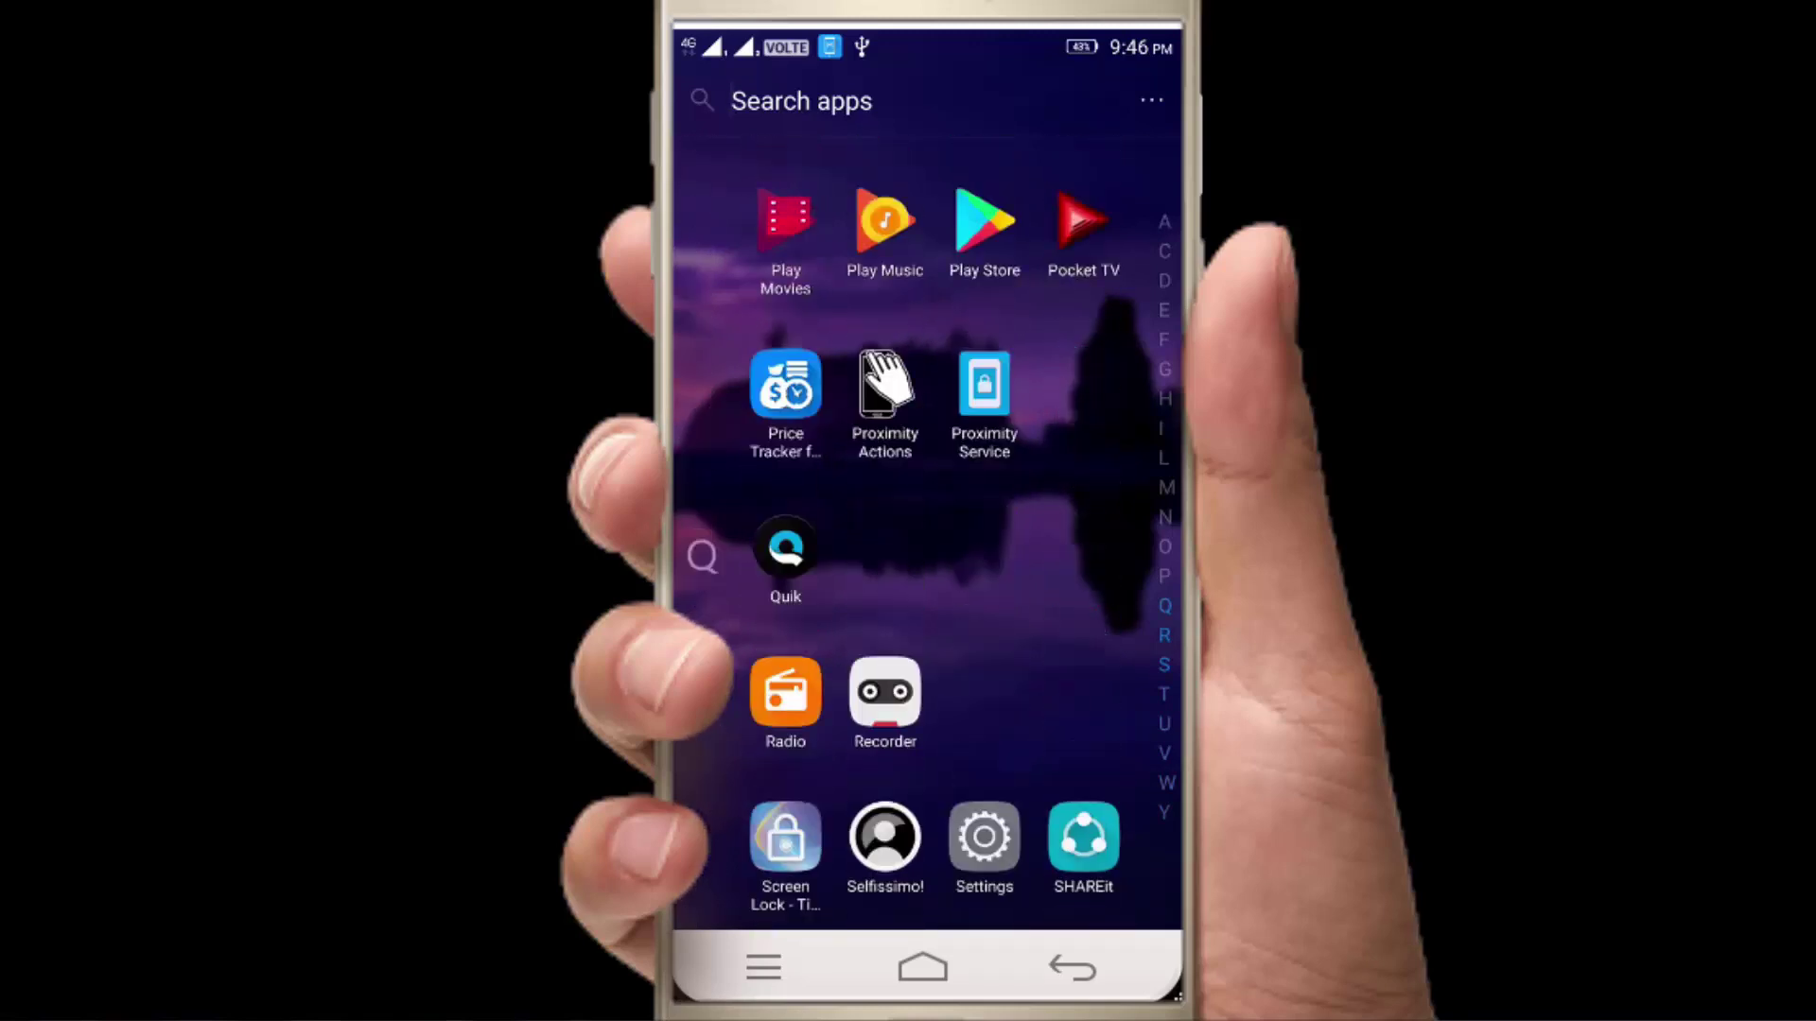
pyautogui.scroll(2, 926, 530)
pyautogui.scroll(3, 925, 530)
pyautogui.scroll(2, 925, 530)
pyautogui.scroll(1, 926, 529)
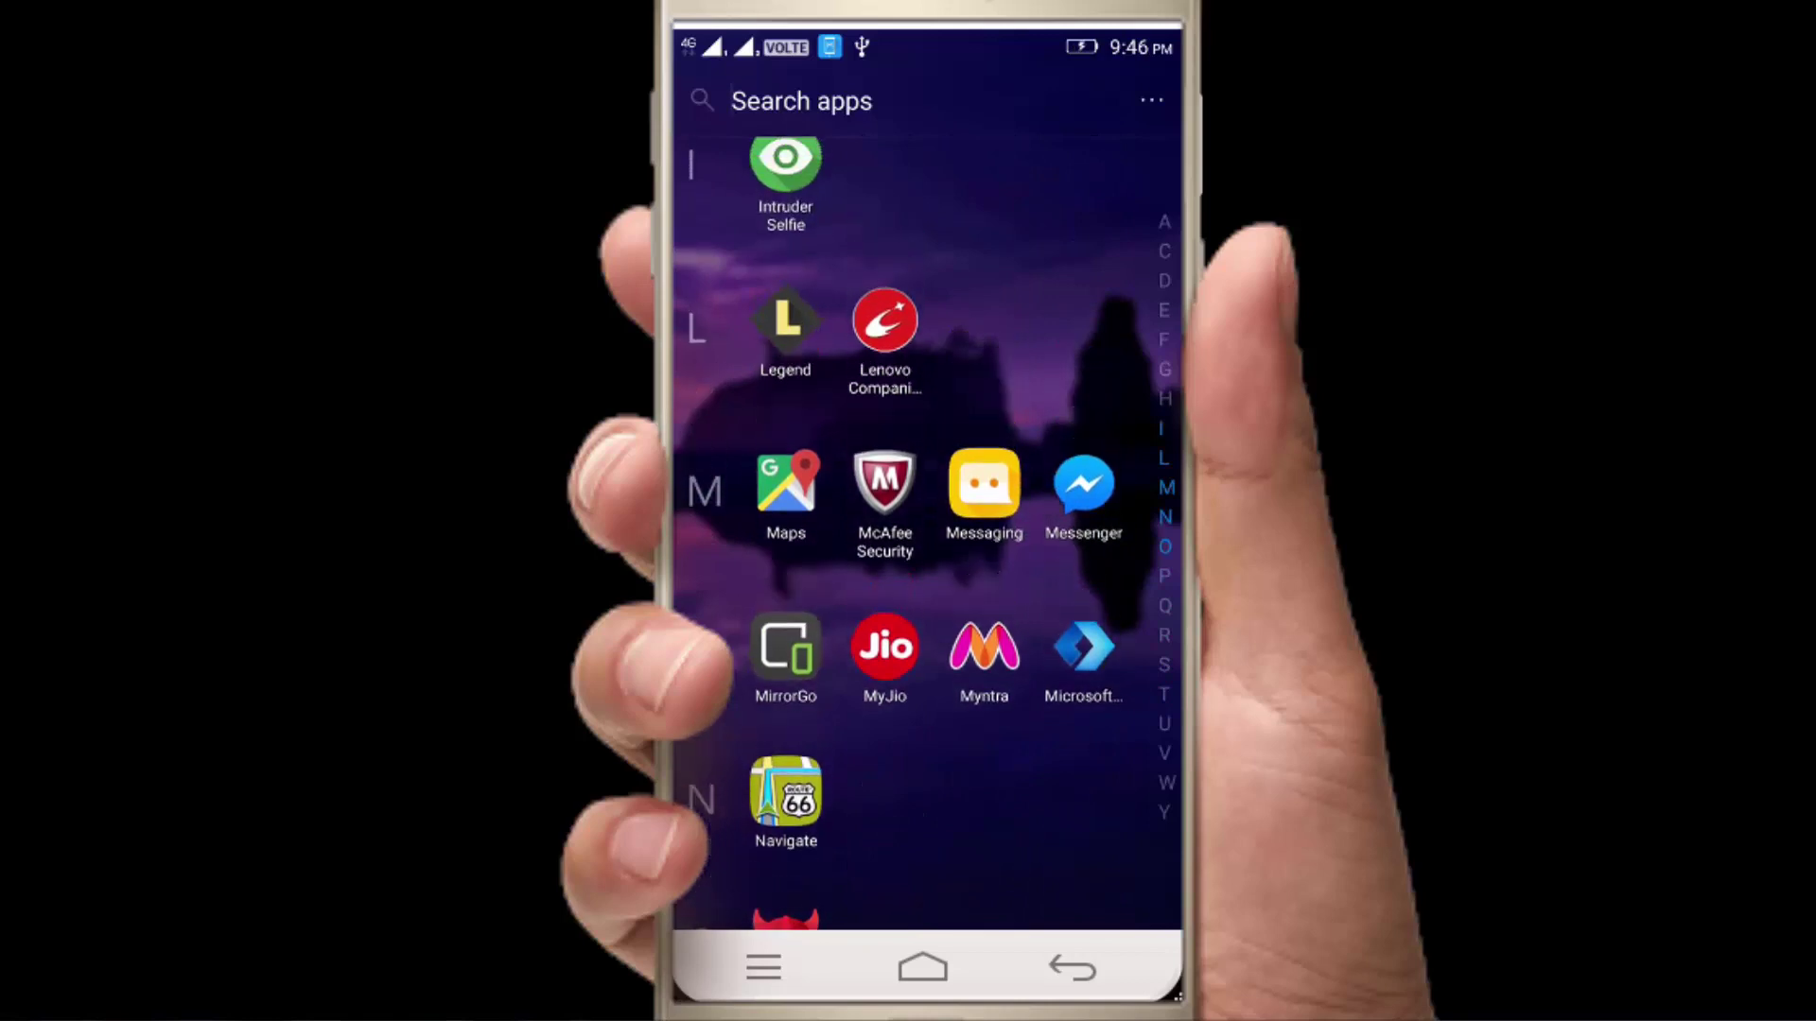
pyautogui.press('Escape')
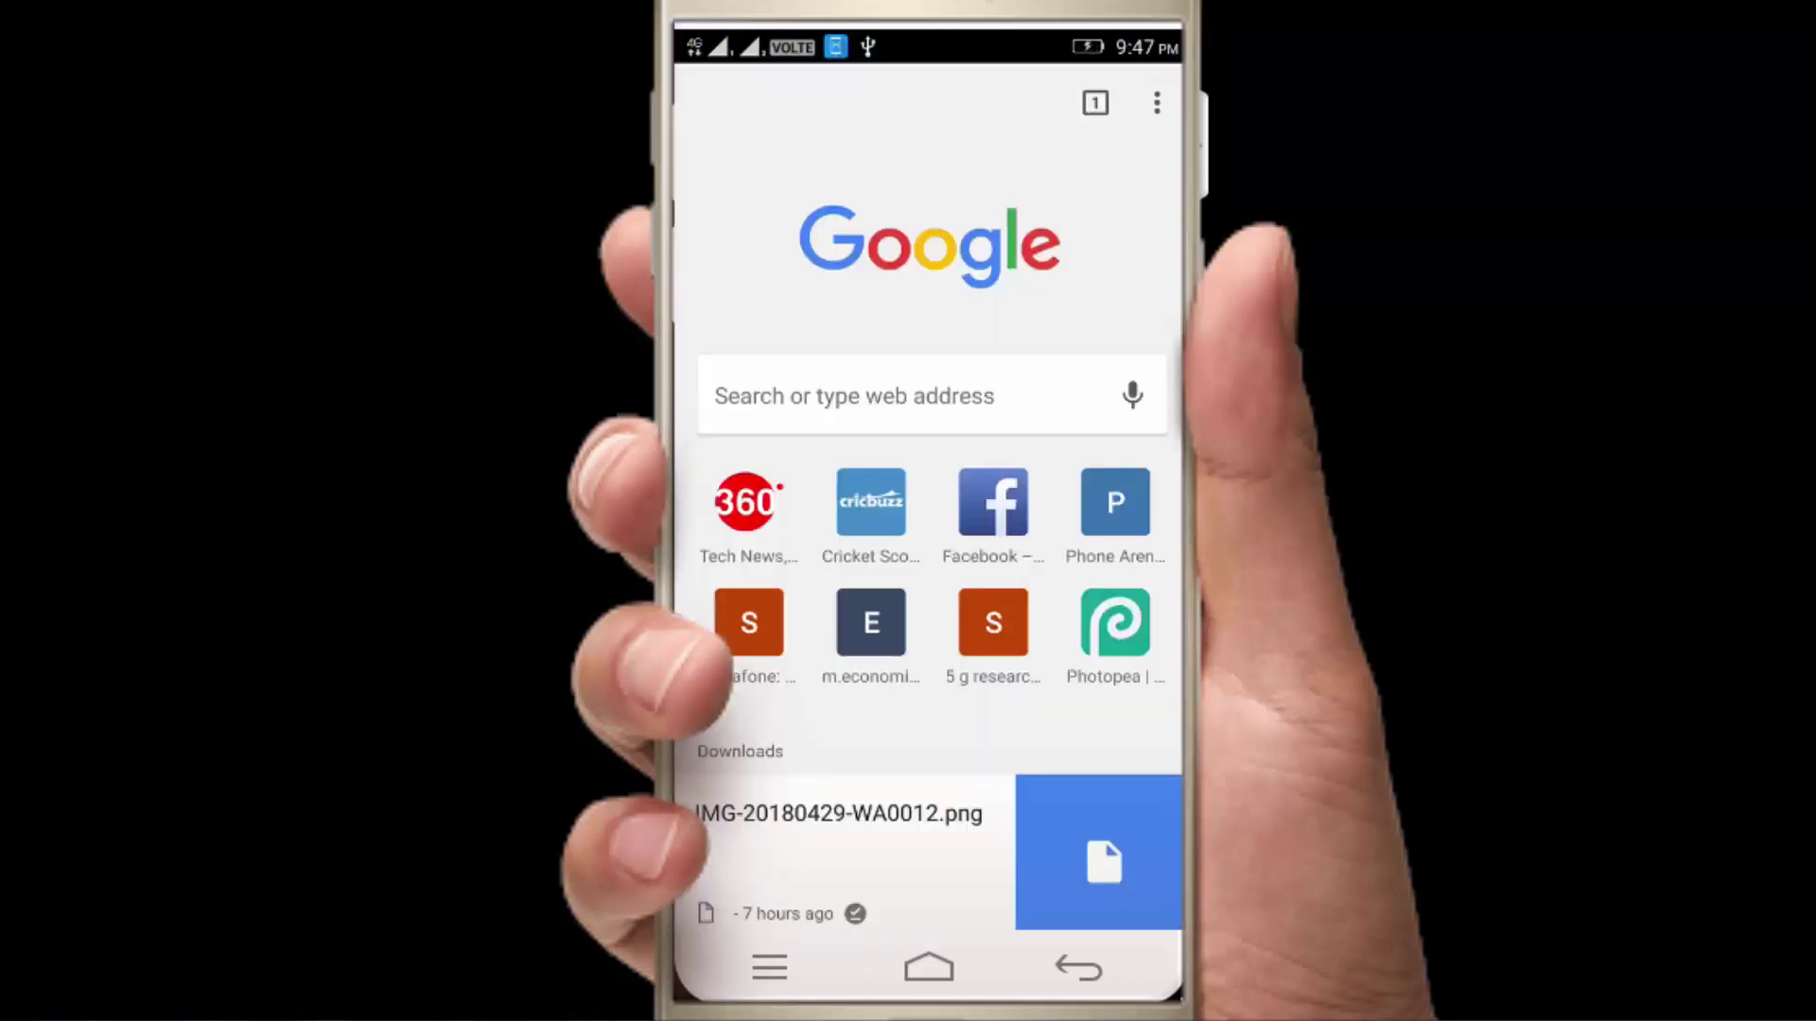
pyautogui.click(854, 396)
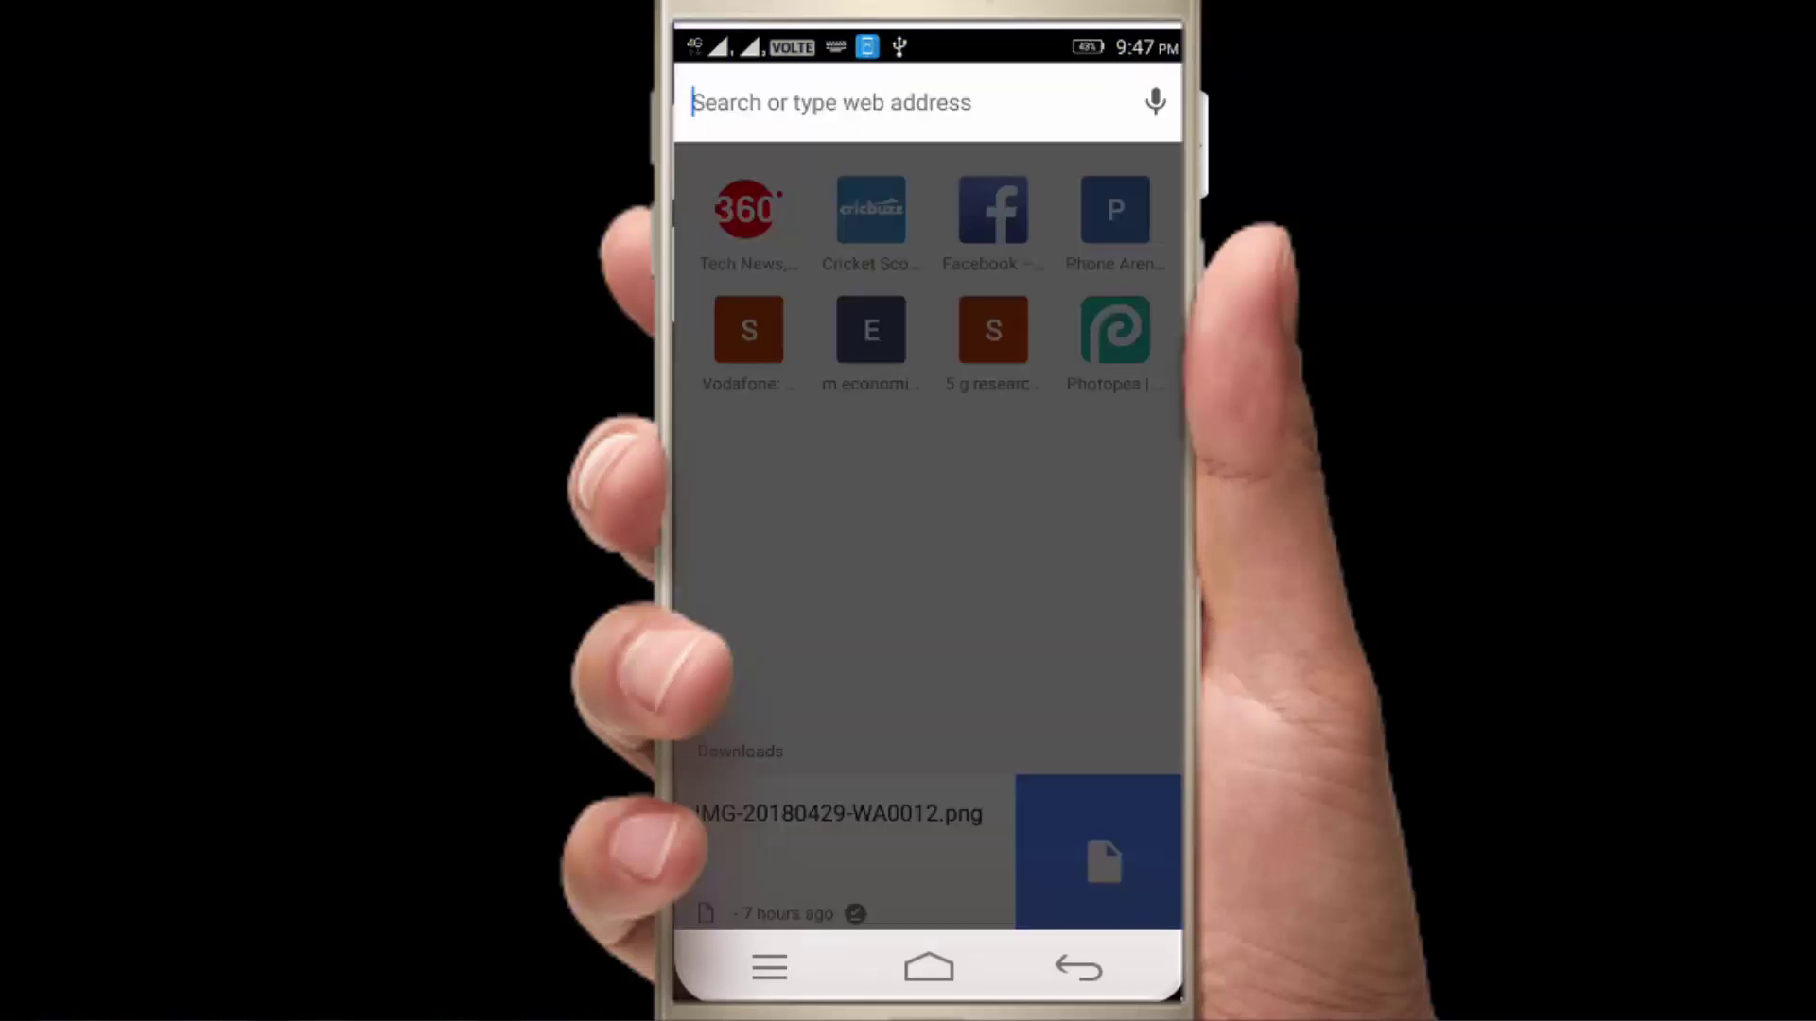
pyautogui.write('ww')
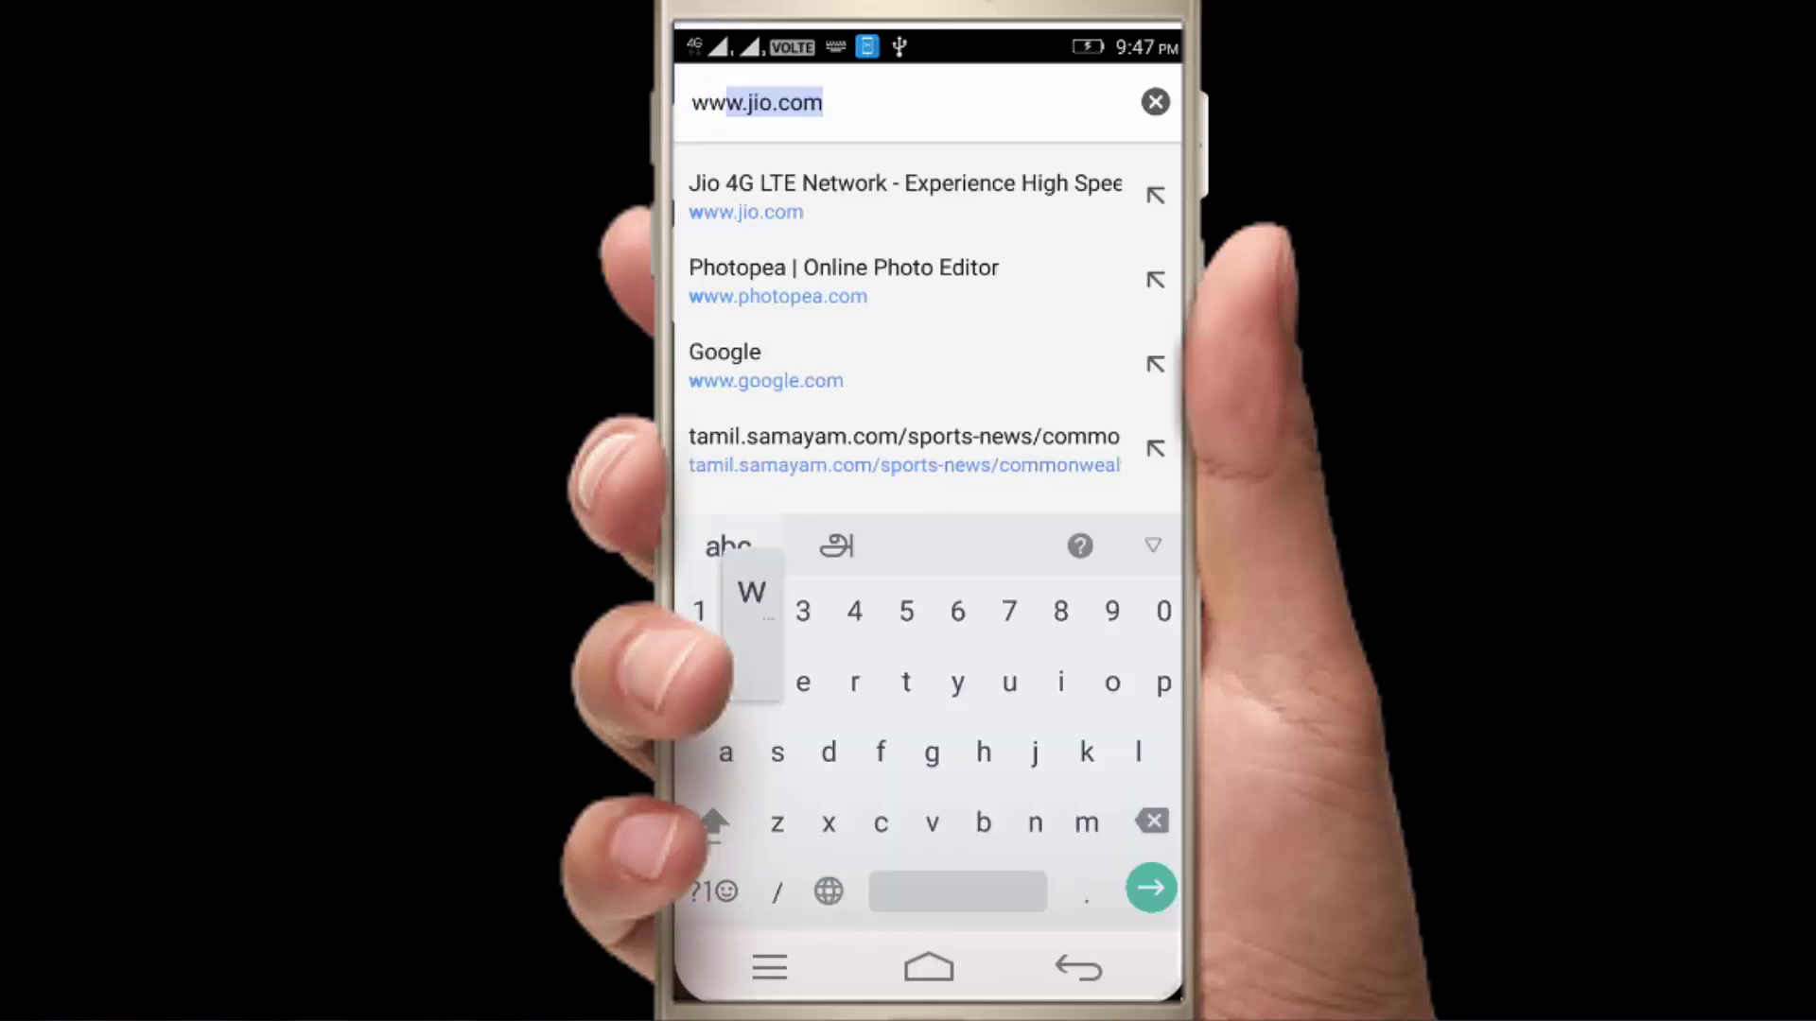
pyautogui.write('w.pho')
pyautogui.press('Return')
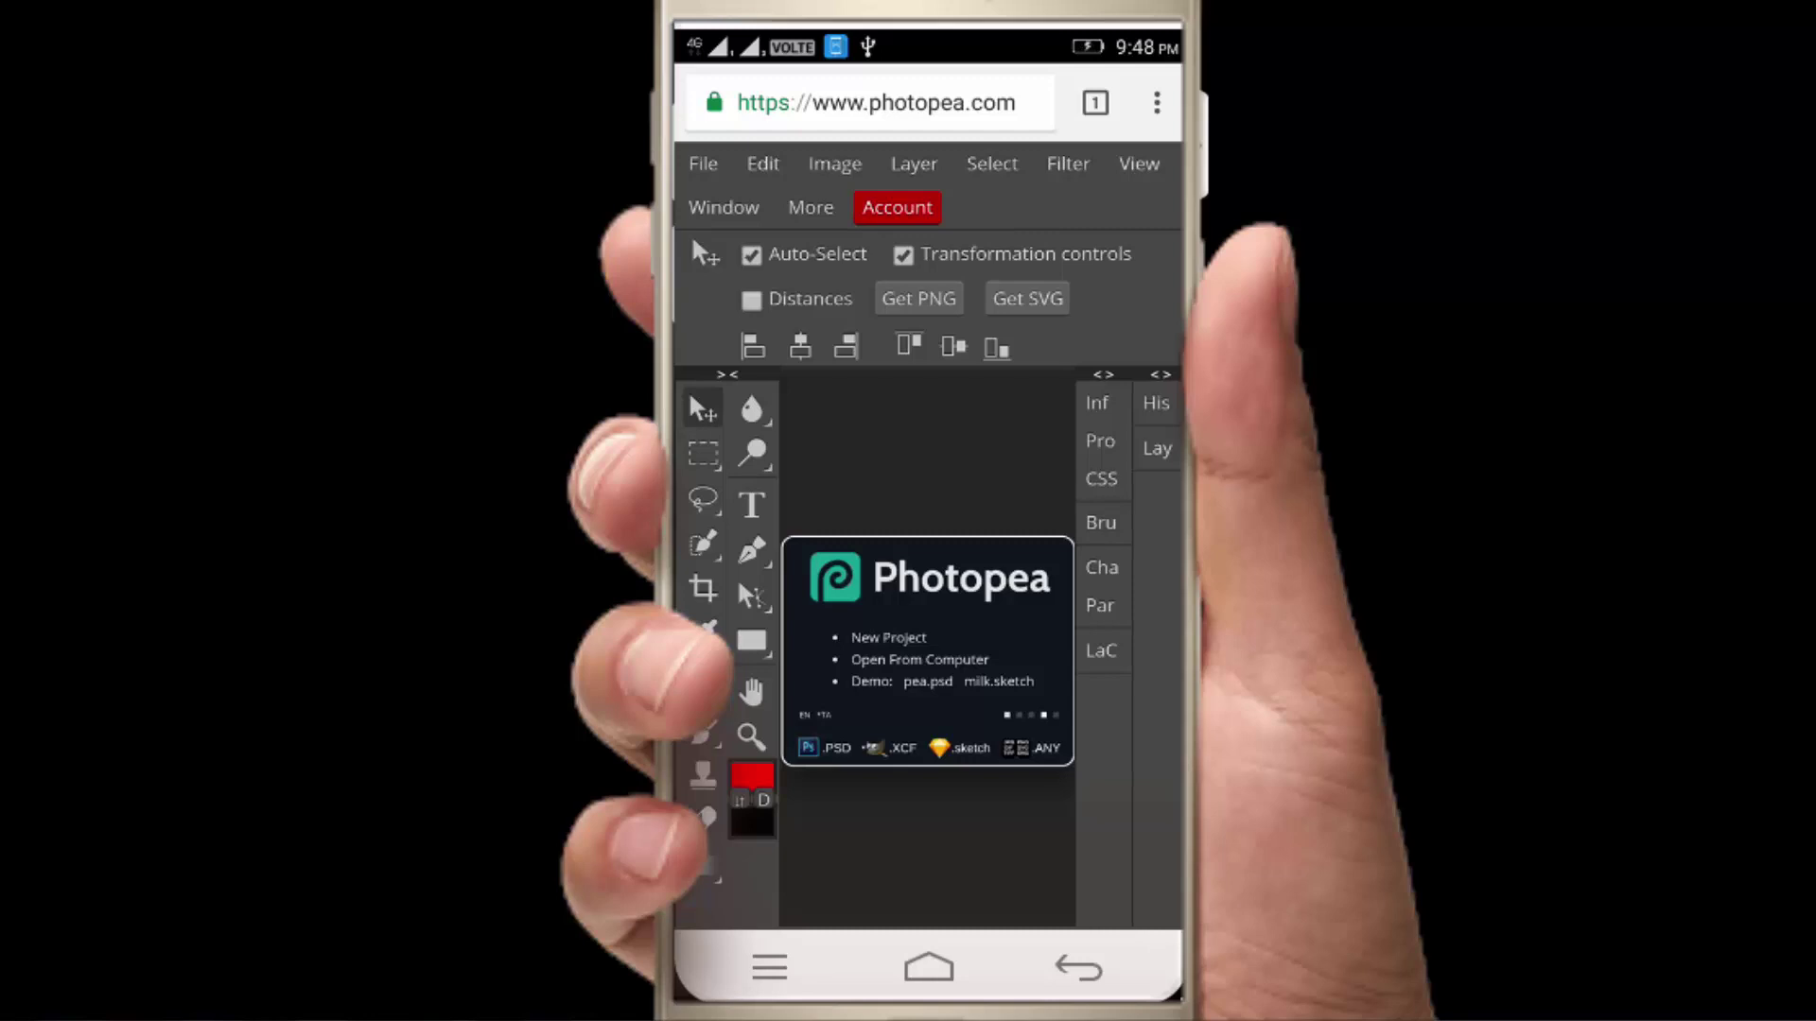
pyautogui.click(703, 163)
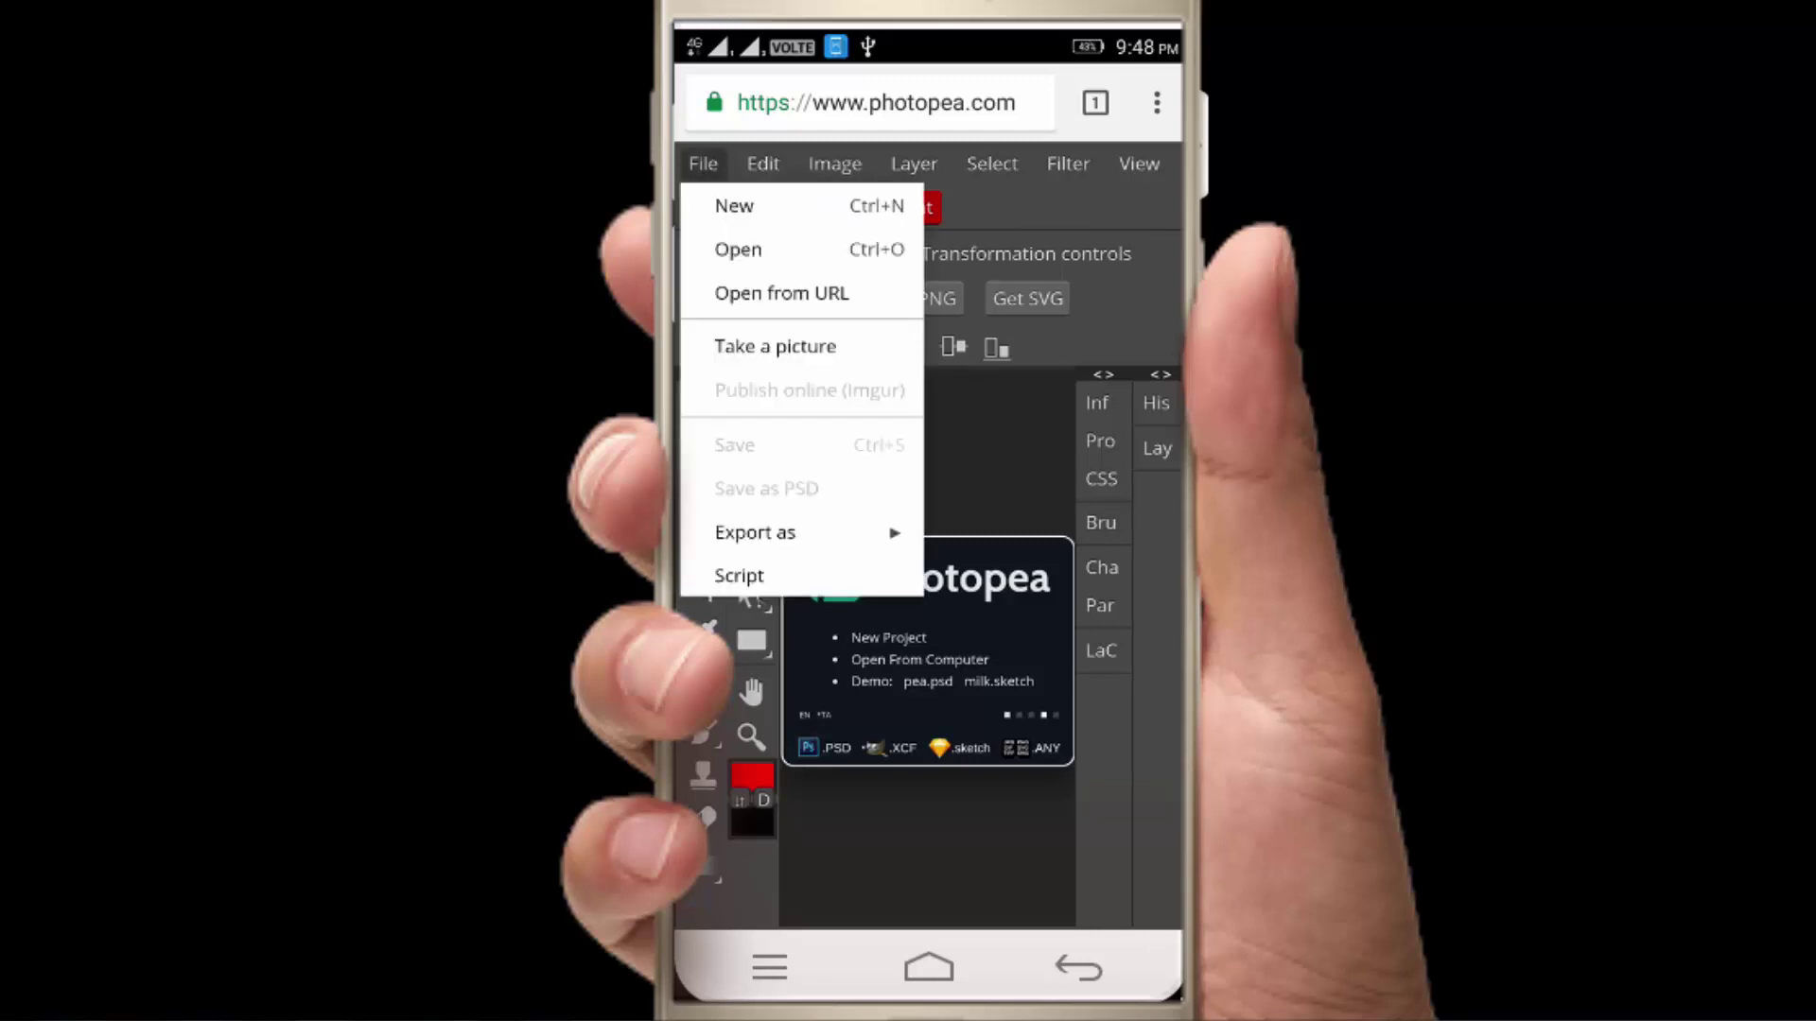
pyautogui.click(734, 205)
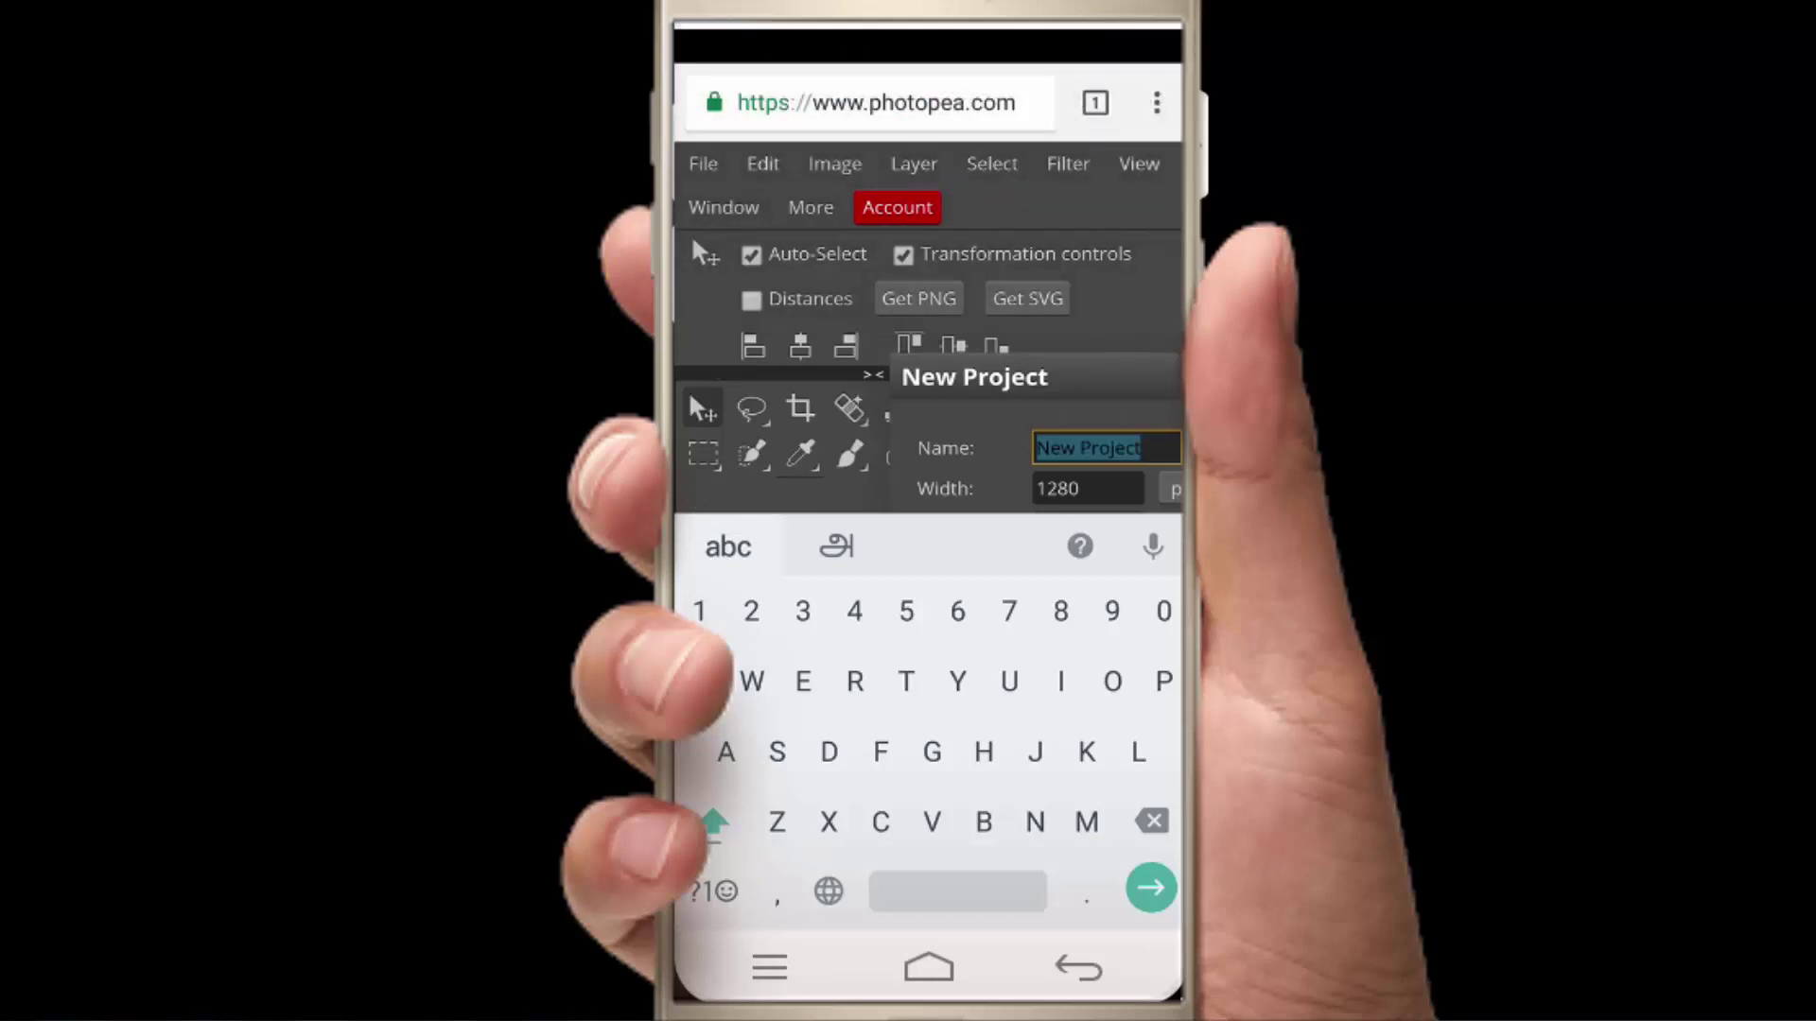
pyautogui.press('Escape')
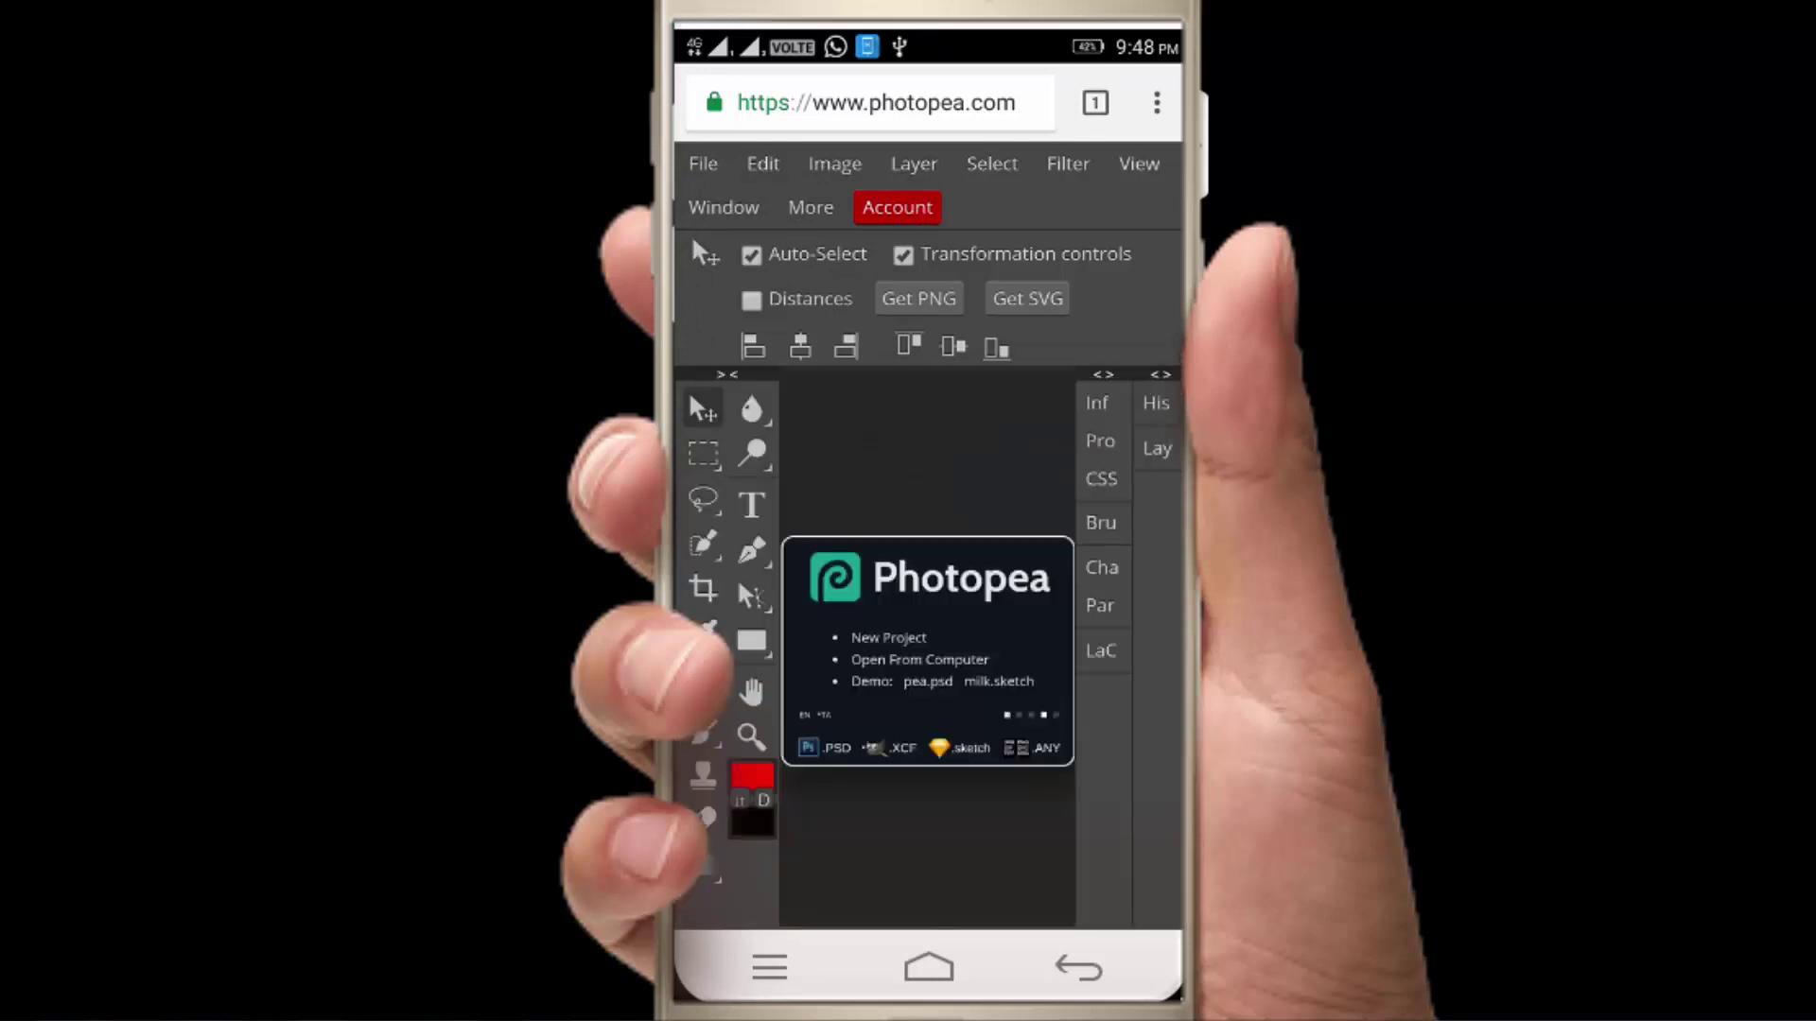
# Step: Open the thumbnail photo from the phone's Documents as 20180427_221336.psd
pyautogui.click(703, 163)
pyautogui.click(734, 247)
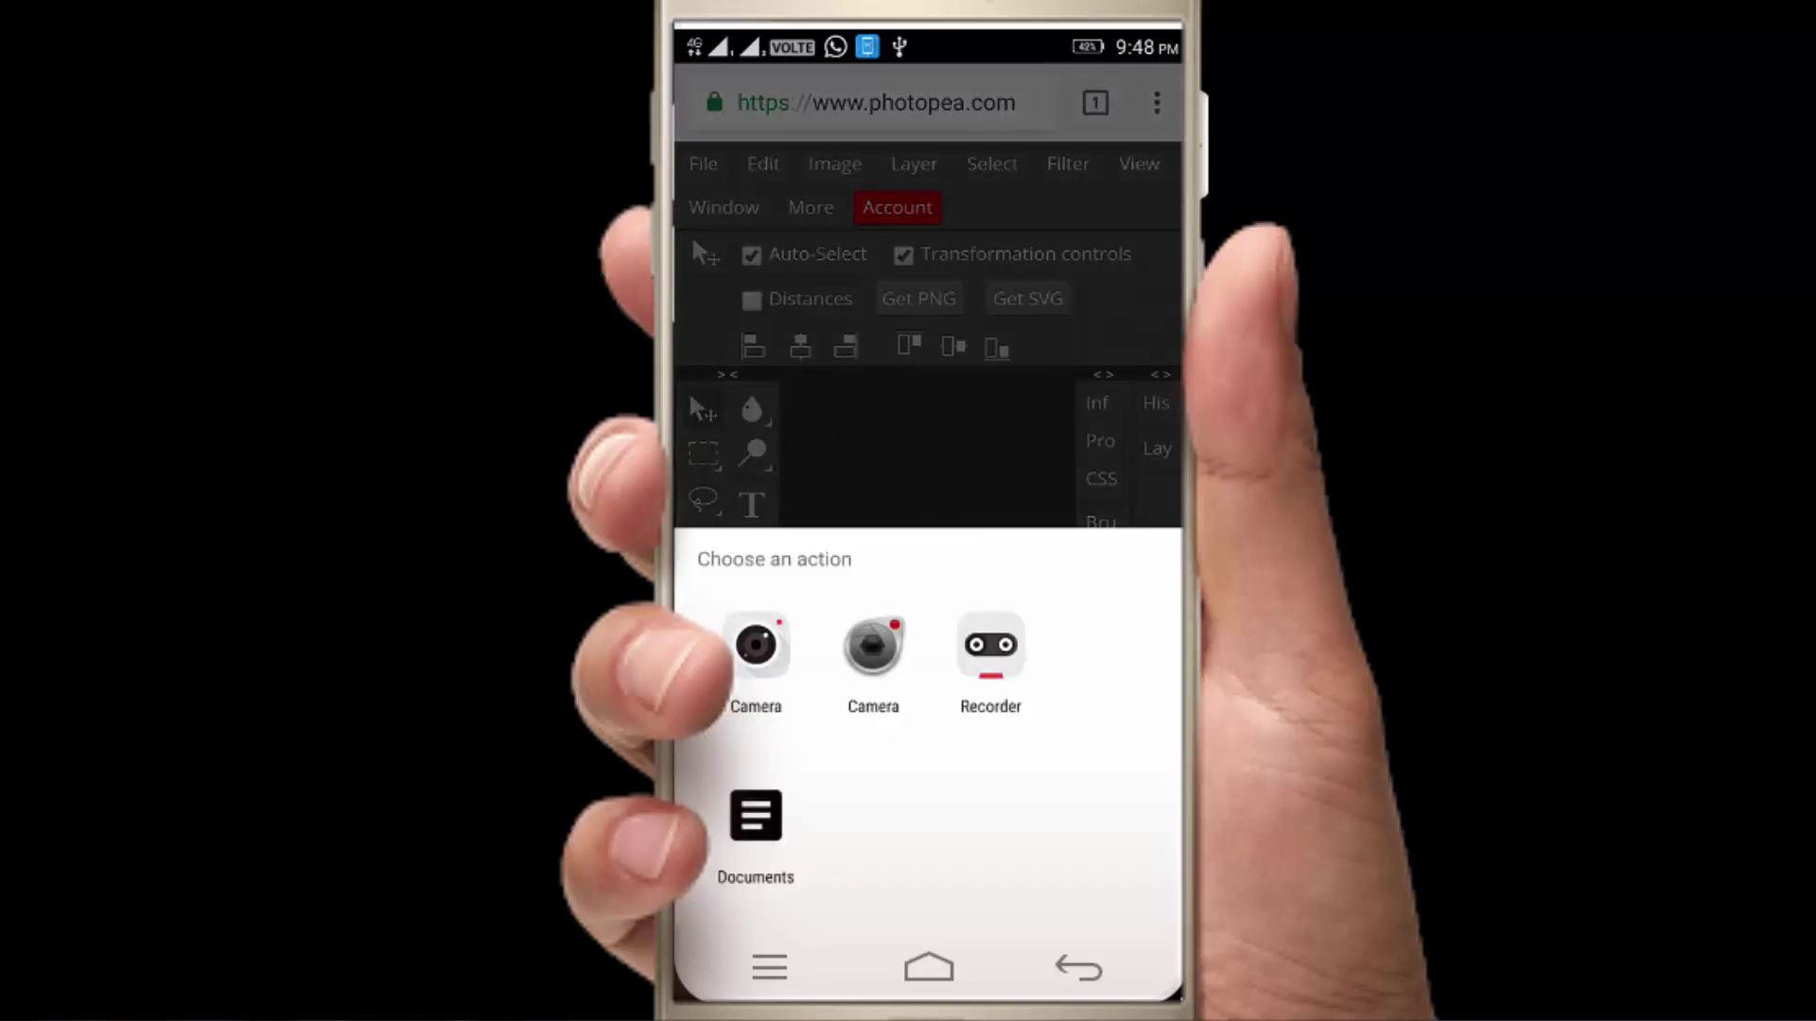
pyautogui.click(755, 818)
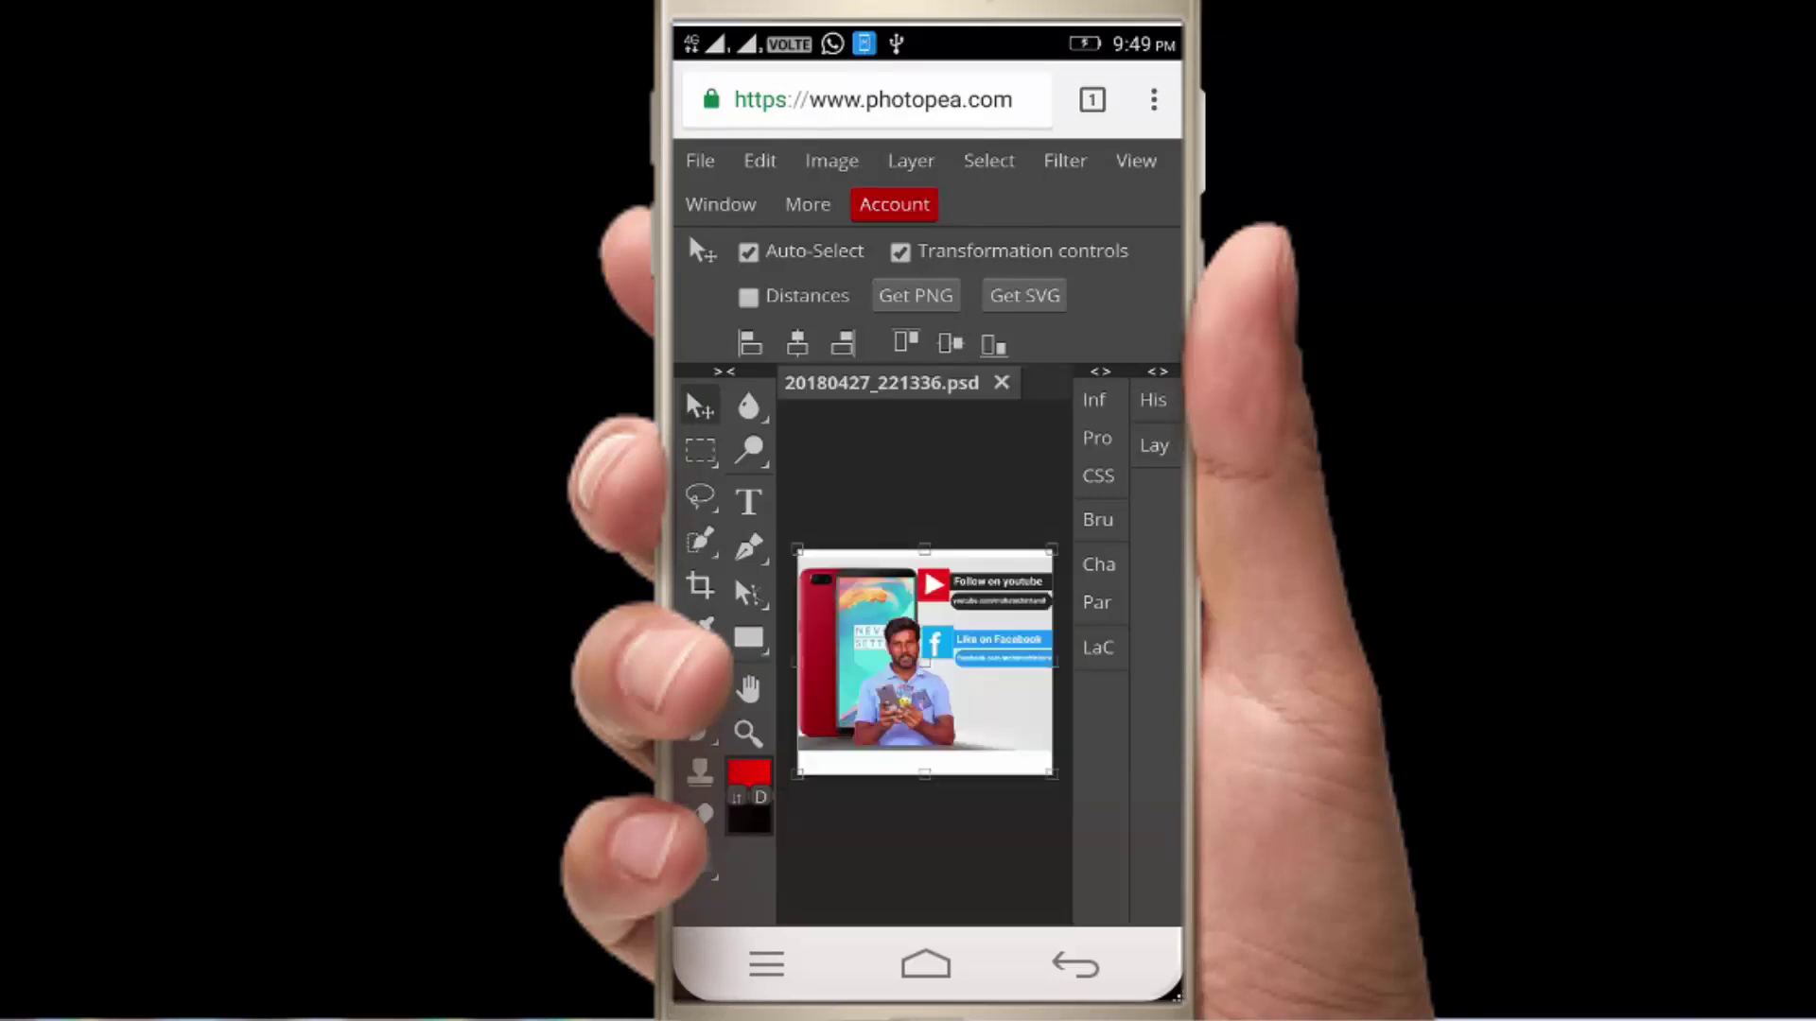
# Step: Look through the File and Edit menus without choosing any command
pyautogui.moveTo(924, 773)
pyautogui.mouseDown()
pyautogui.moveTo(924, 747)
pyautogui.moveTo(923, 774)
pyautogui.mouseUp()
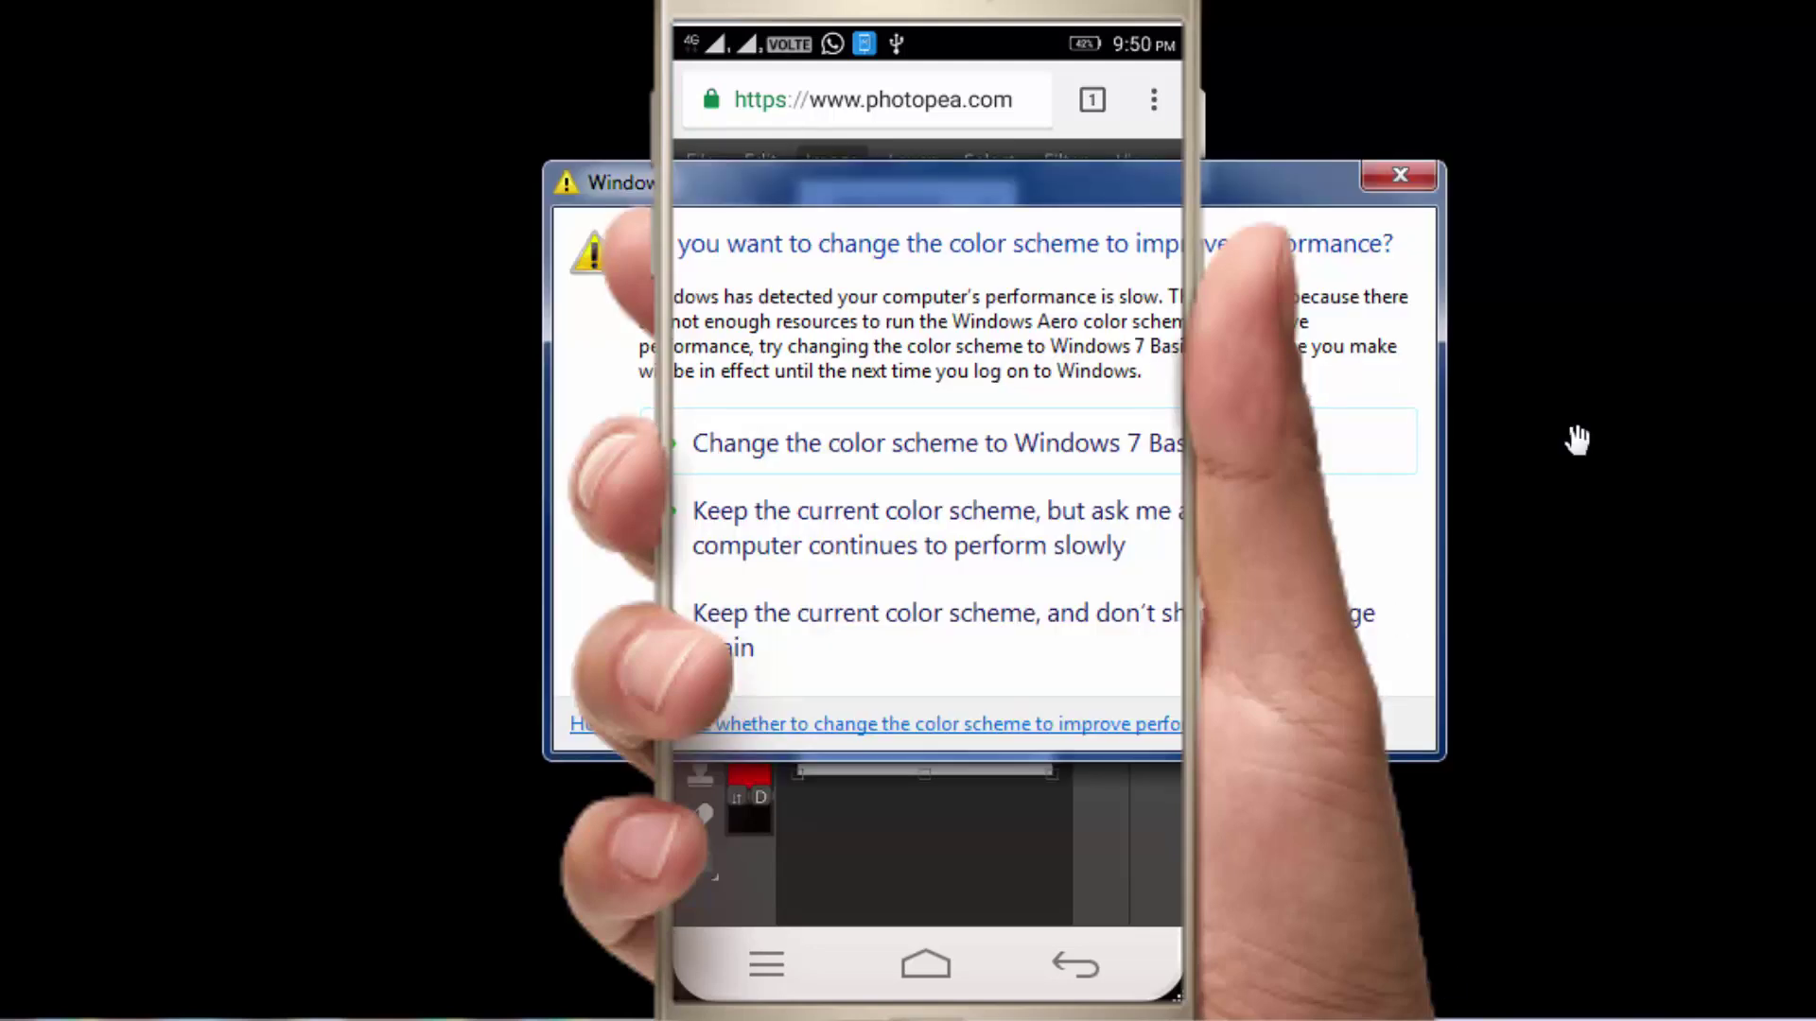
pyautogui.click(1400, 175)
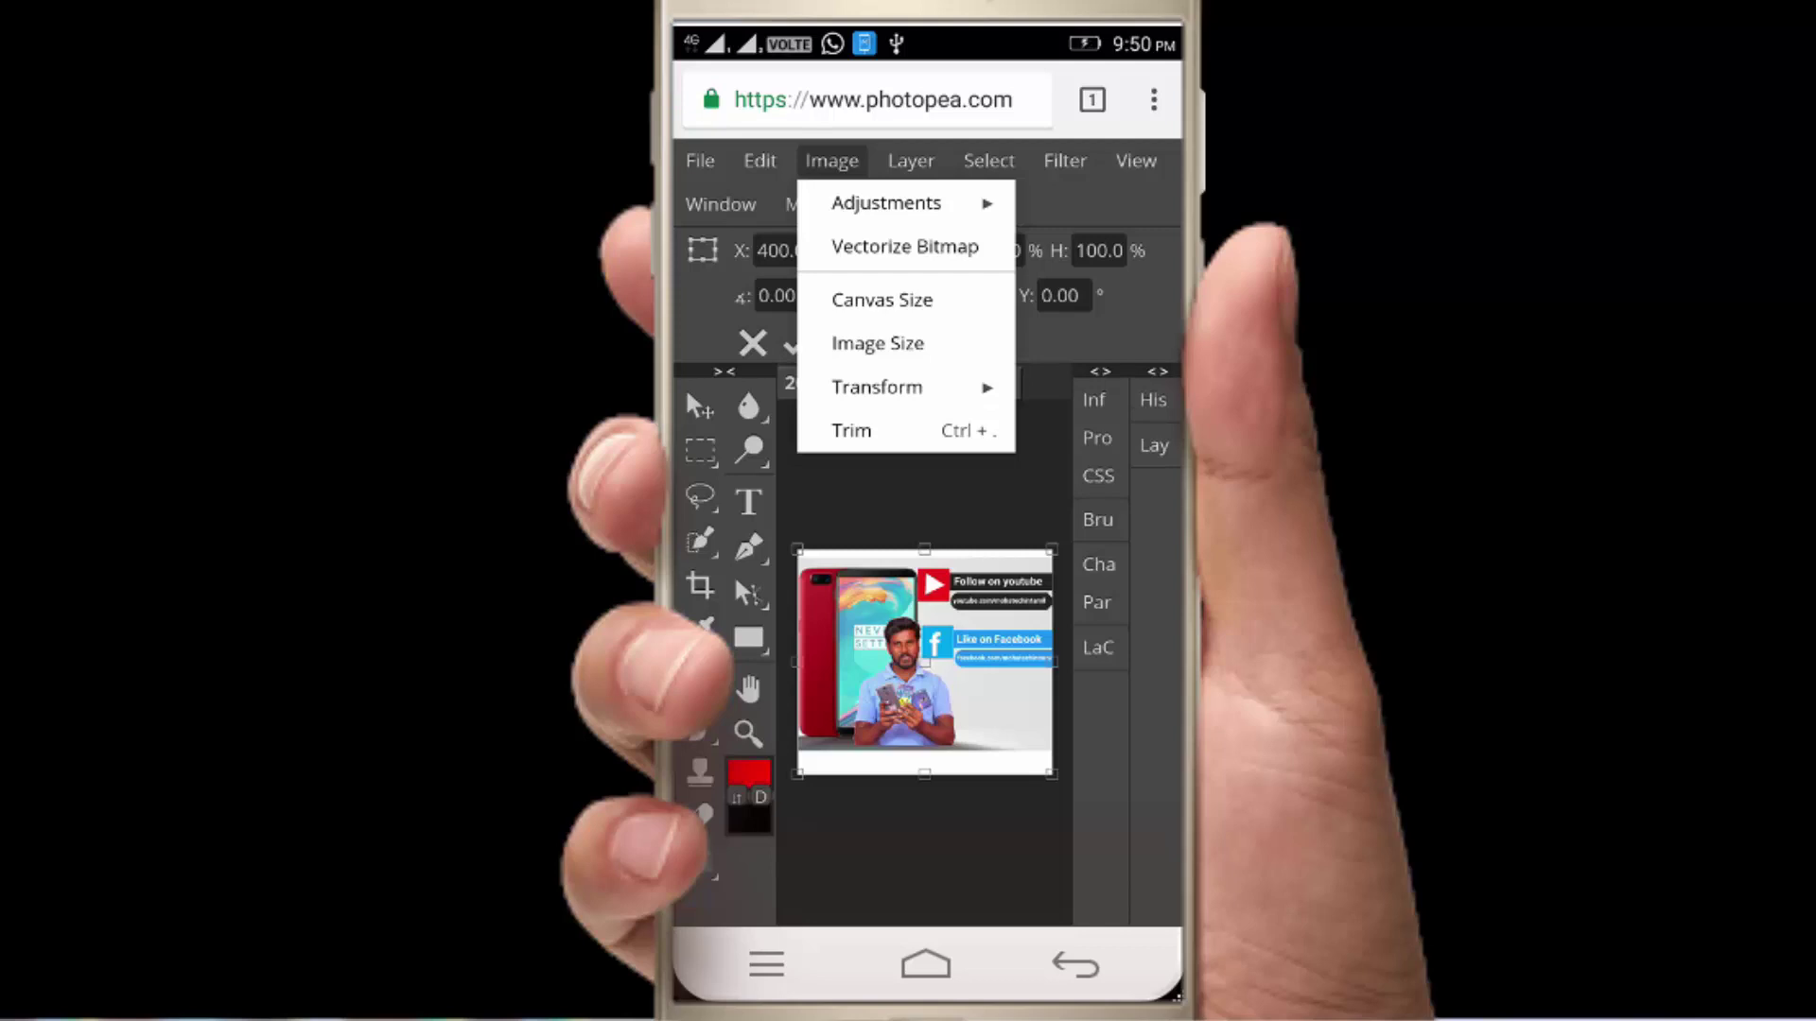
pyautogui.click(760, 161)
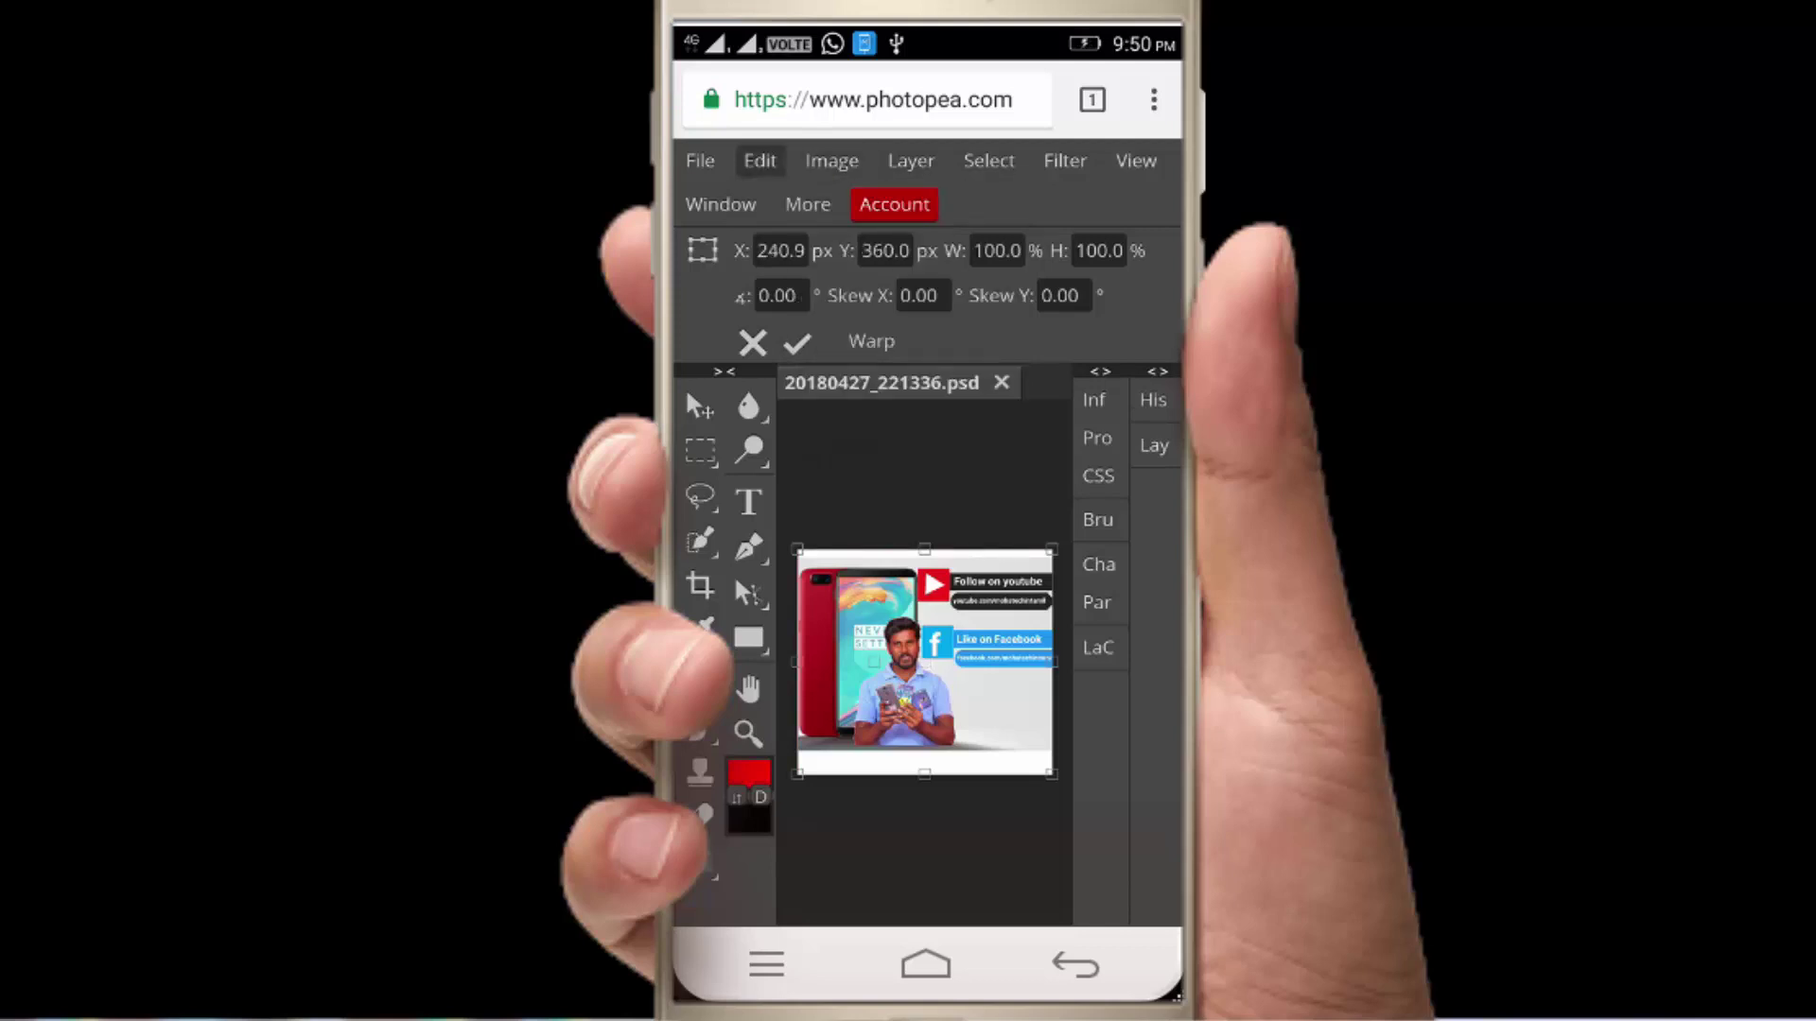
pyautogui.click(700, 161)
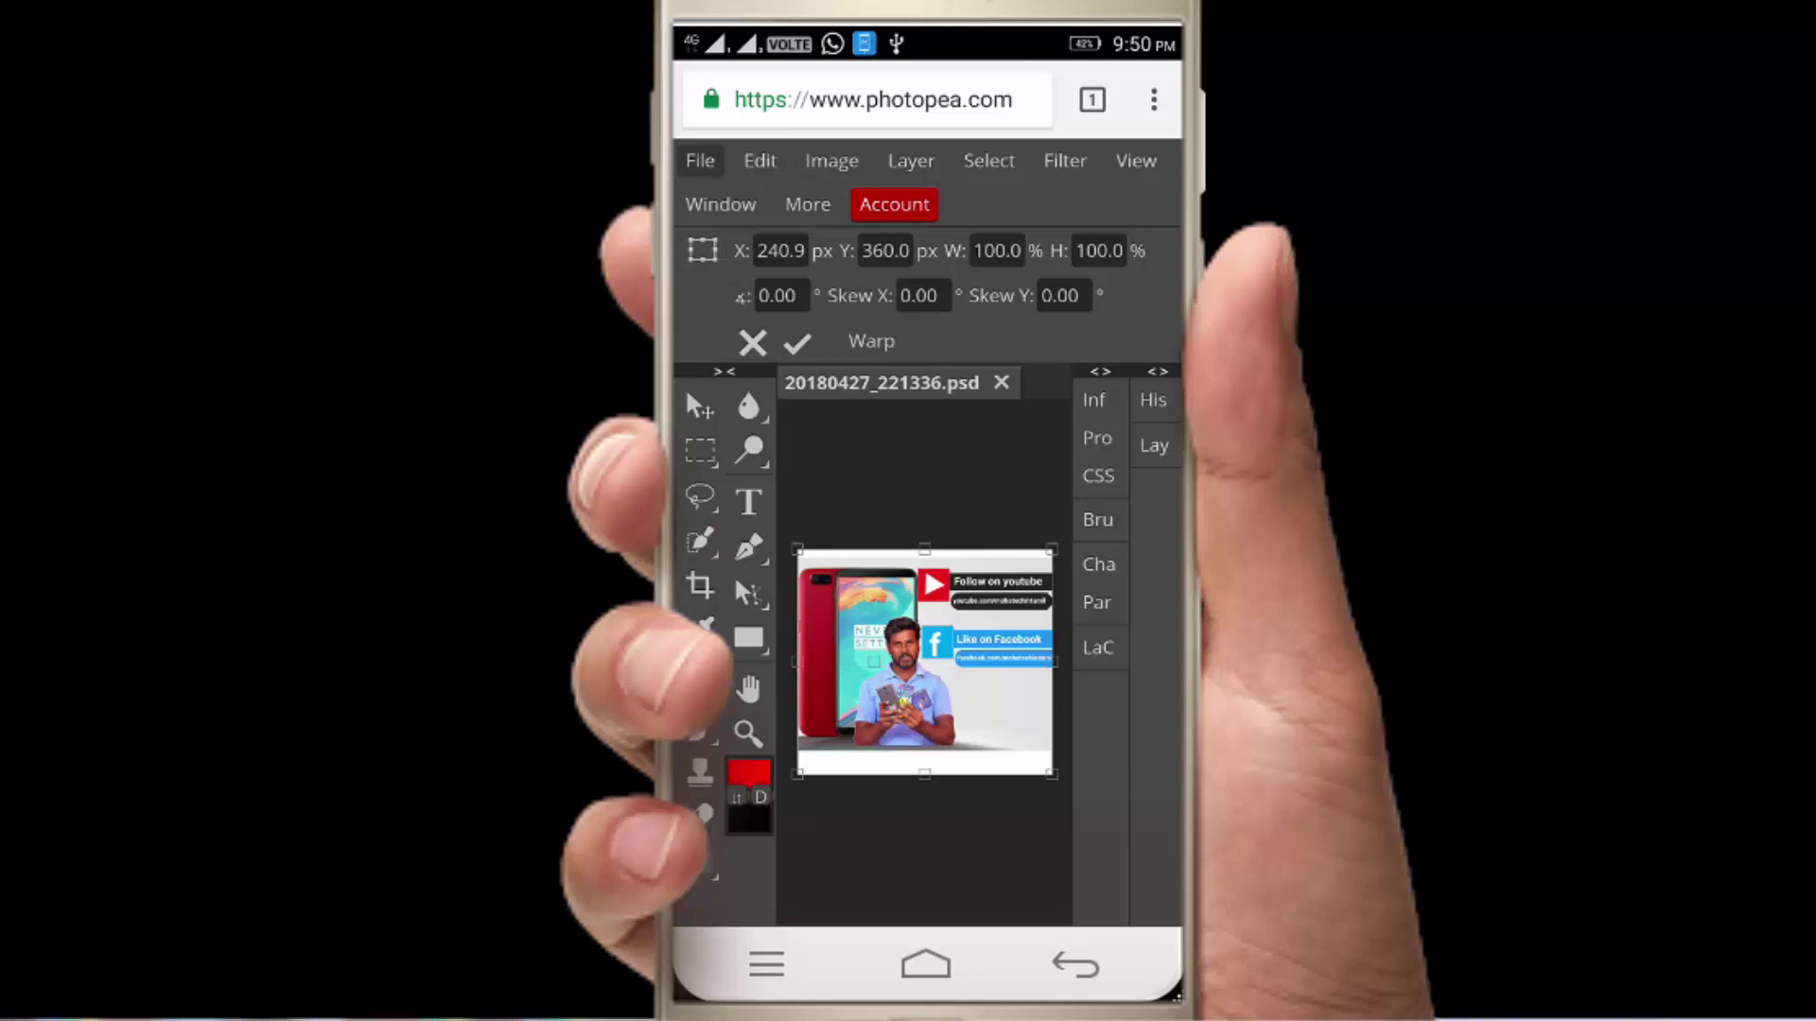
pyautogui.click(759, 160)
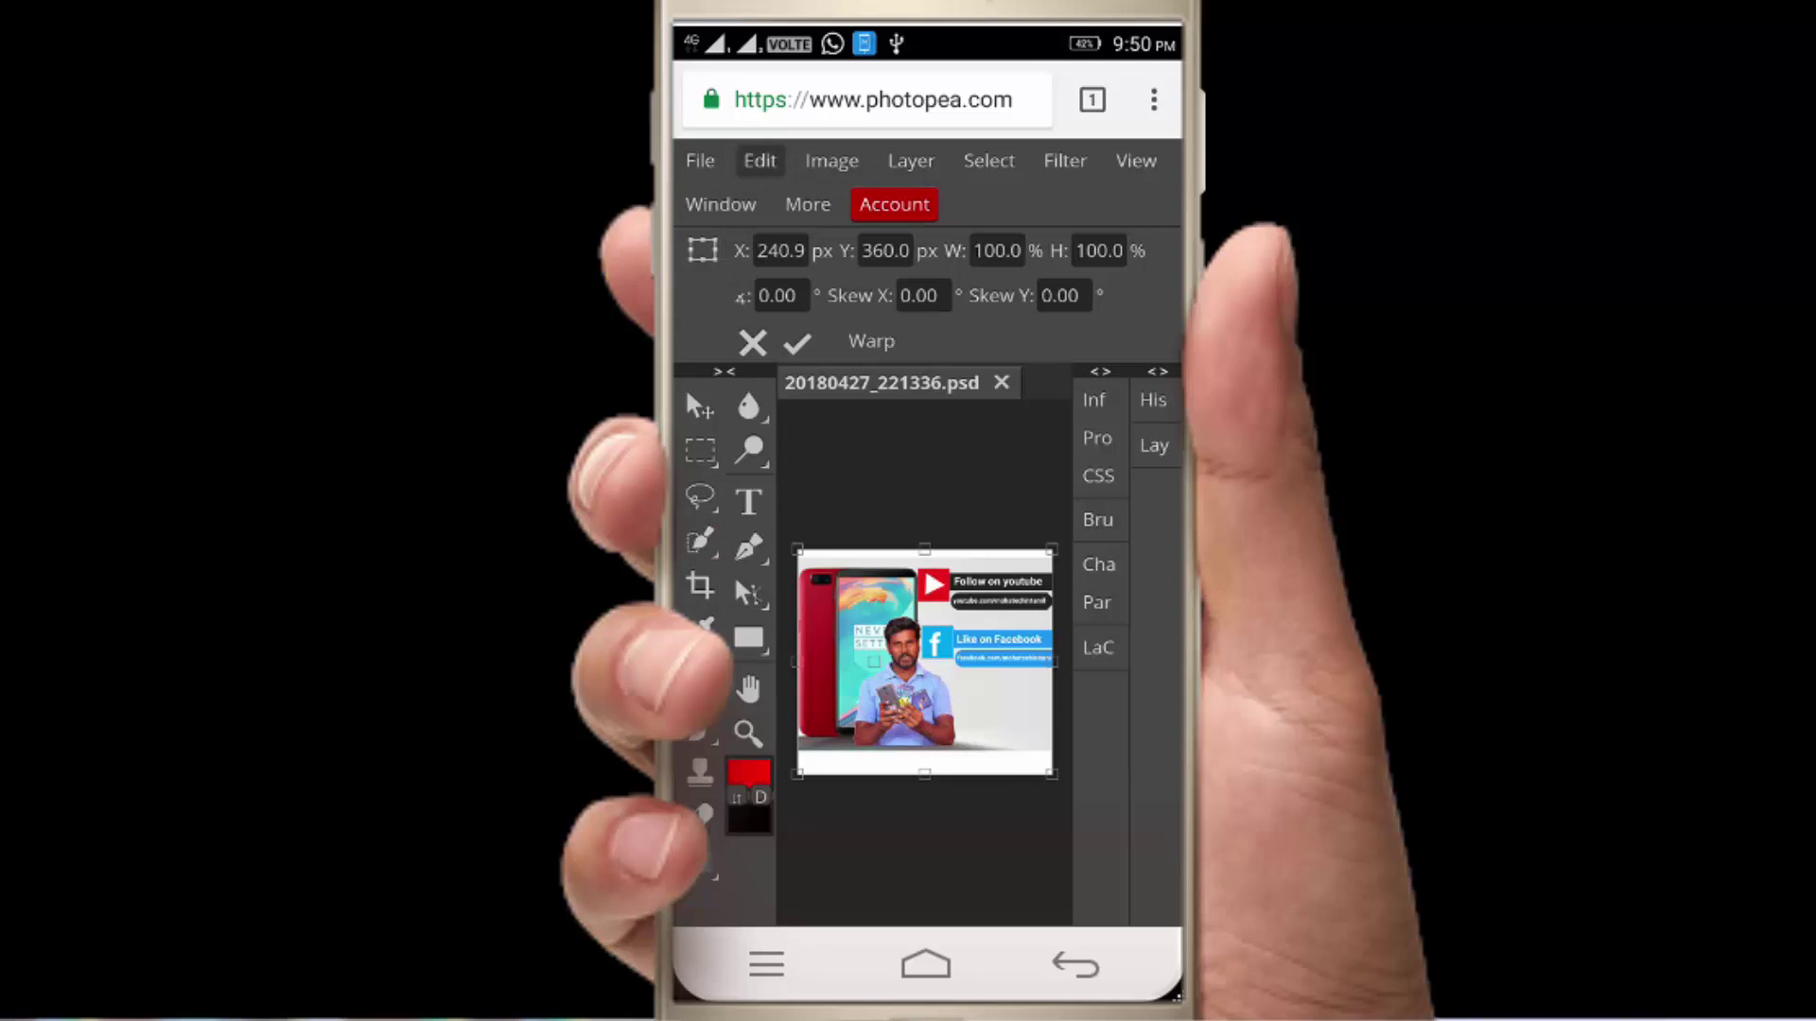
pyautogui.click(759, 160)
# Step: Check the Layer menu, then nudge the photo right to about X 240.9 px
pyautogui.click(911, 161)
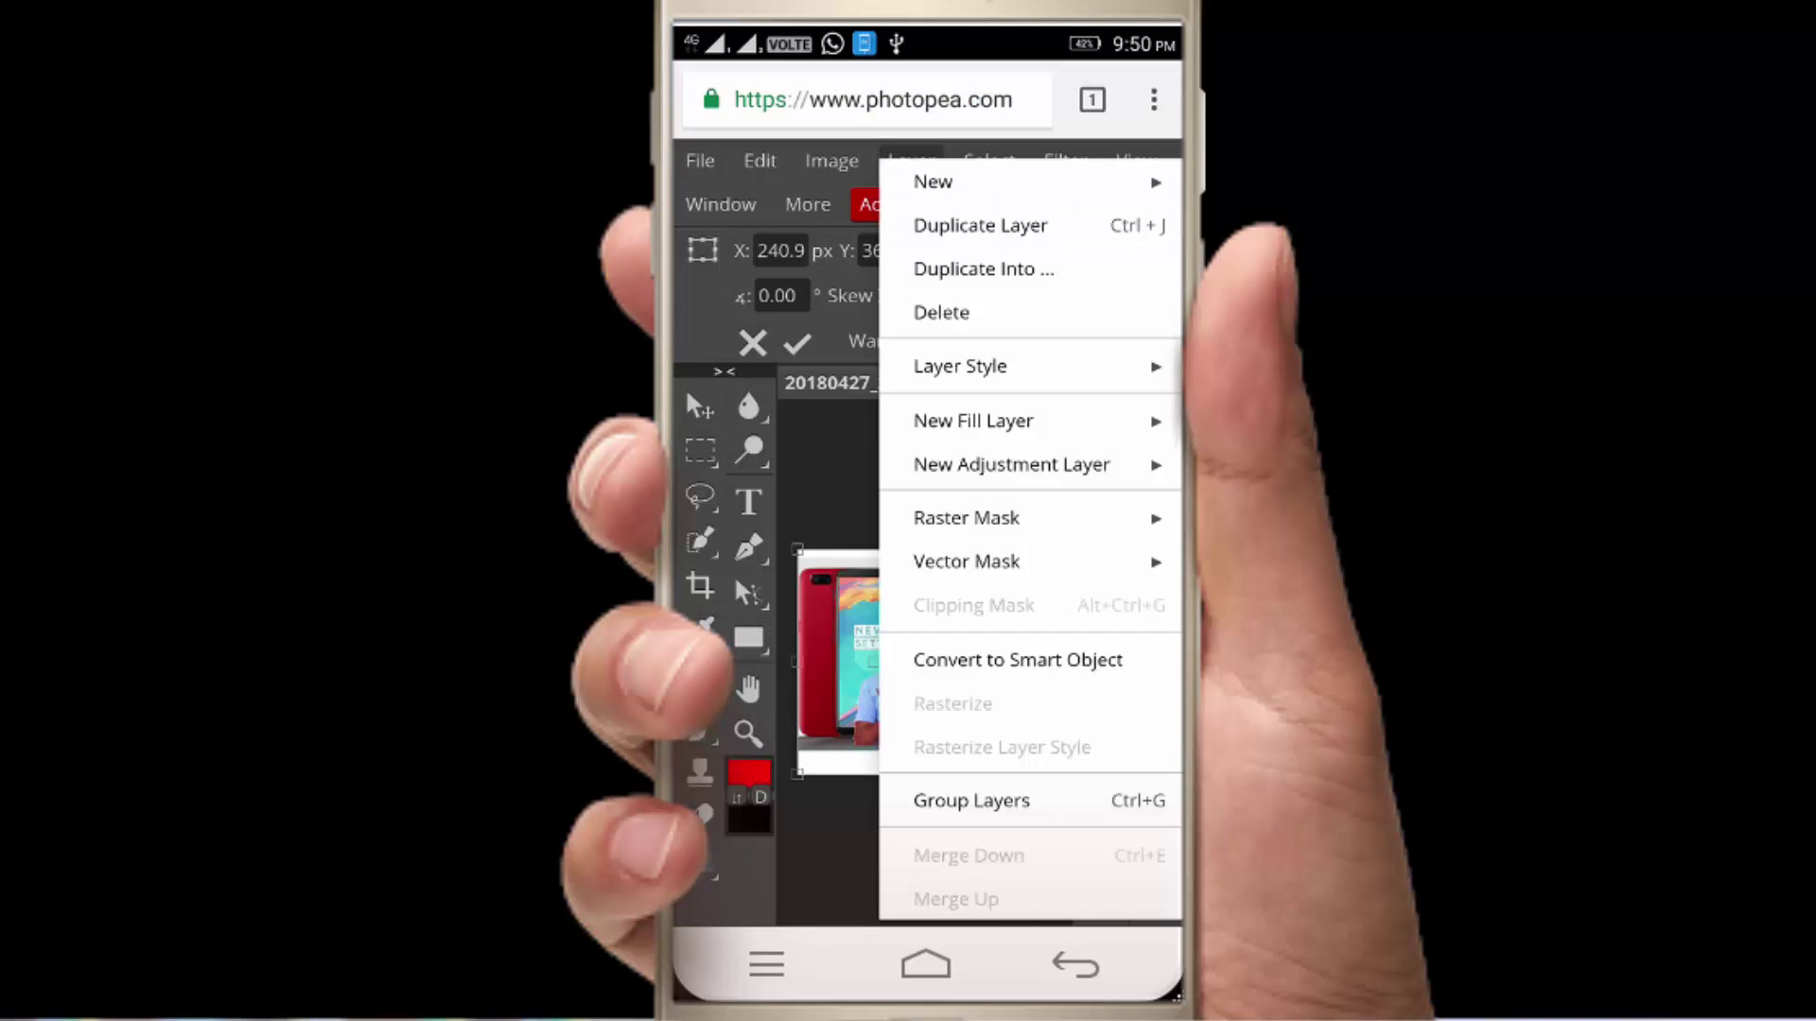
pyautogui.click(910, 161)
pyautogui.moveTo(923, 662); pyautogui.dragTo(932, 662)
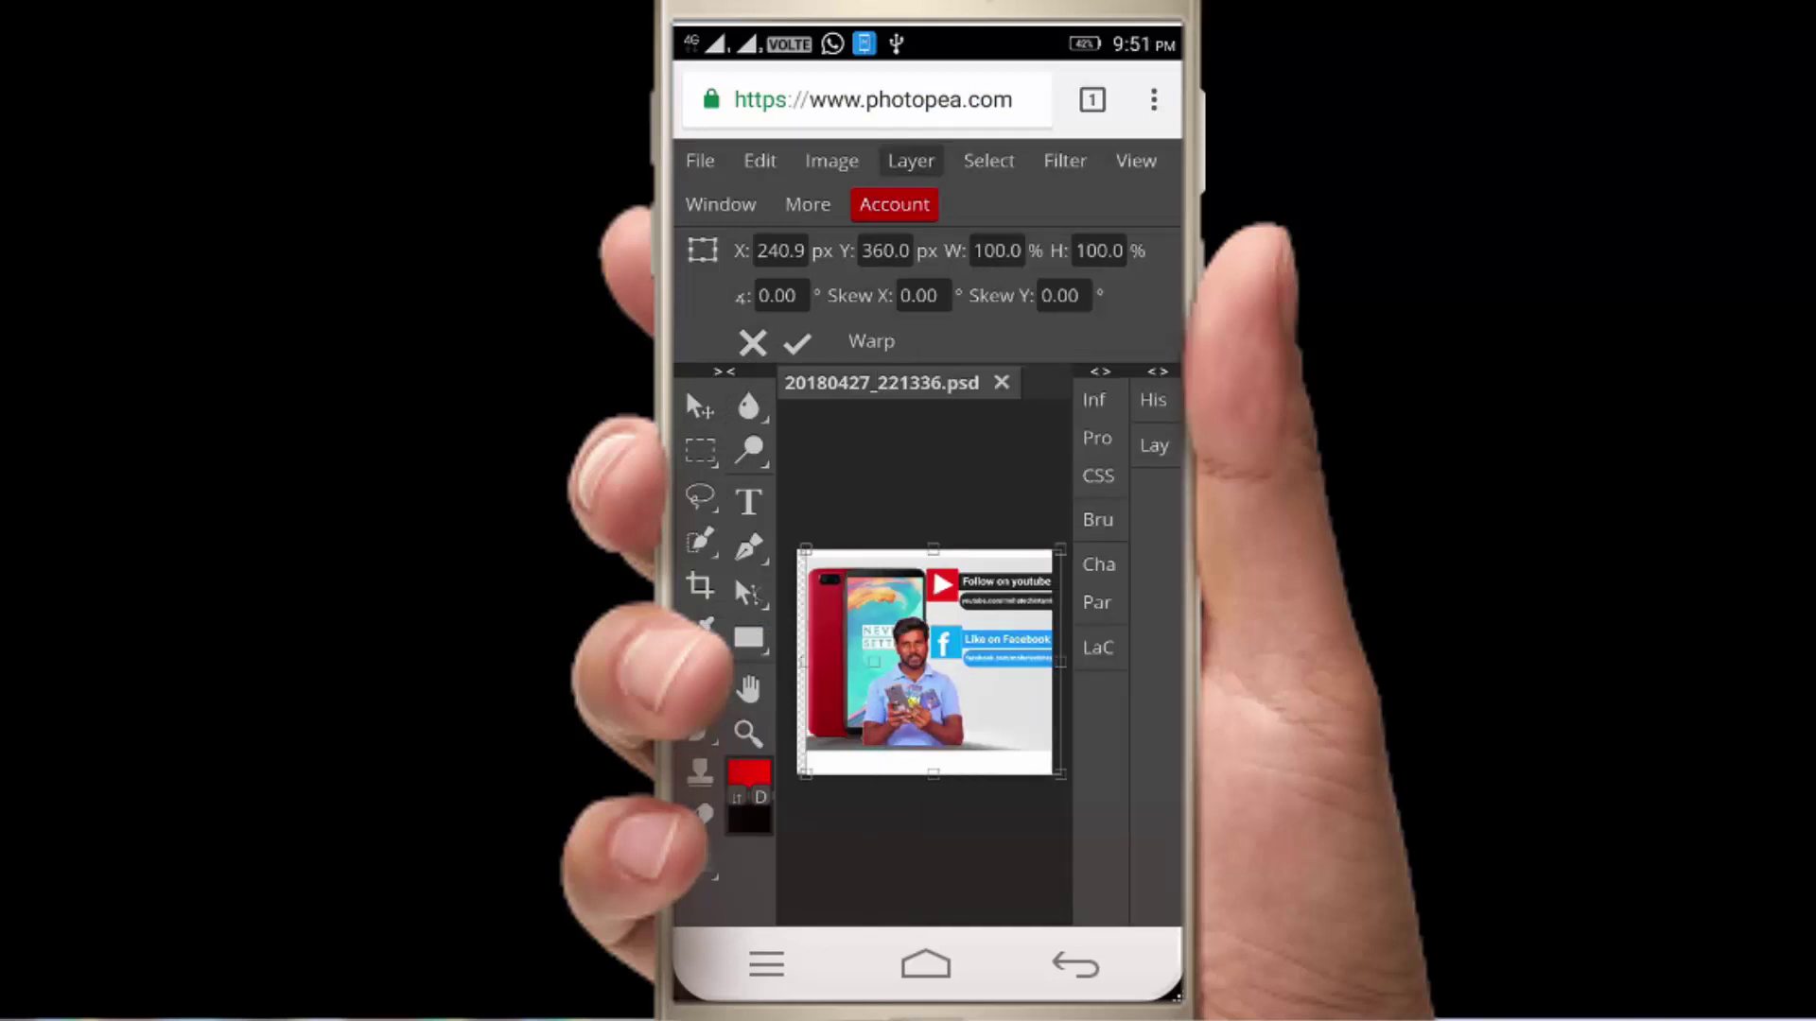
# Step: Open the Black & White adjustment from the Image > Adjustments menu
pyautogui.click(831, 161)
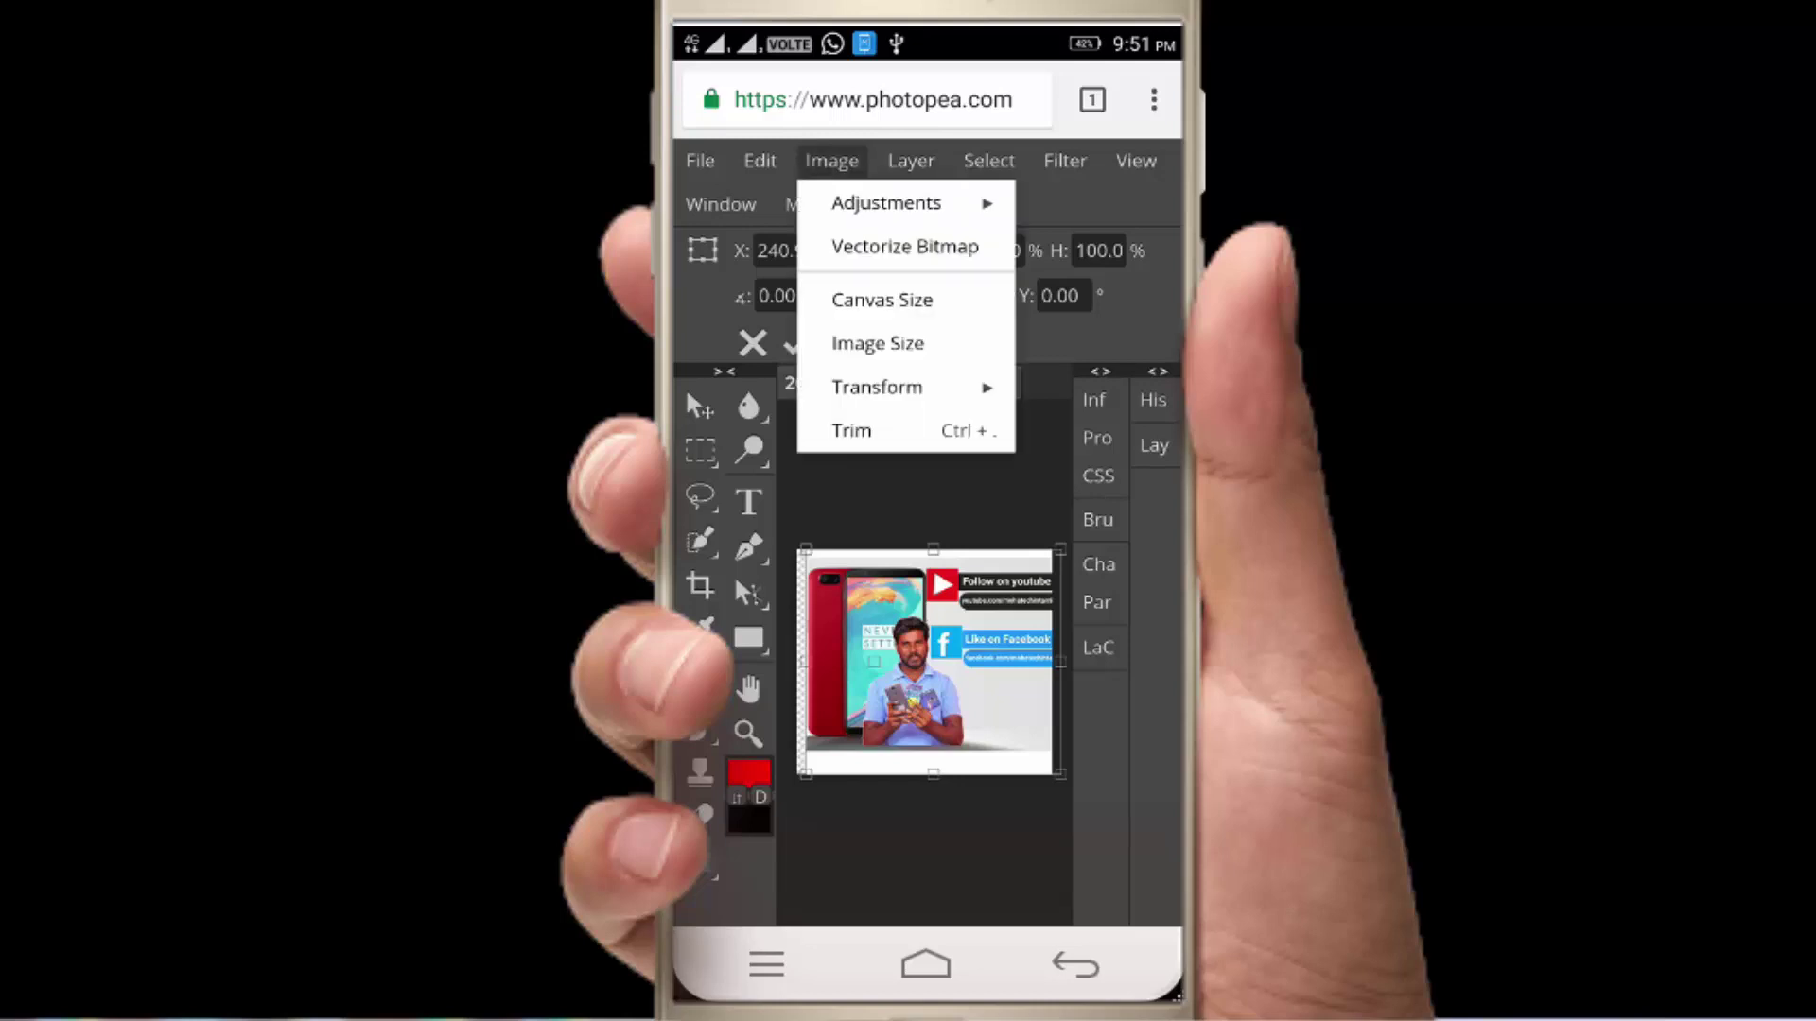
pyautogui.click(886, 203)
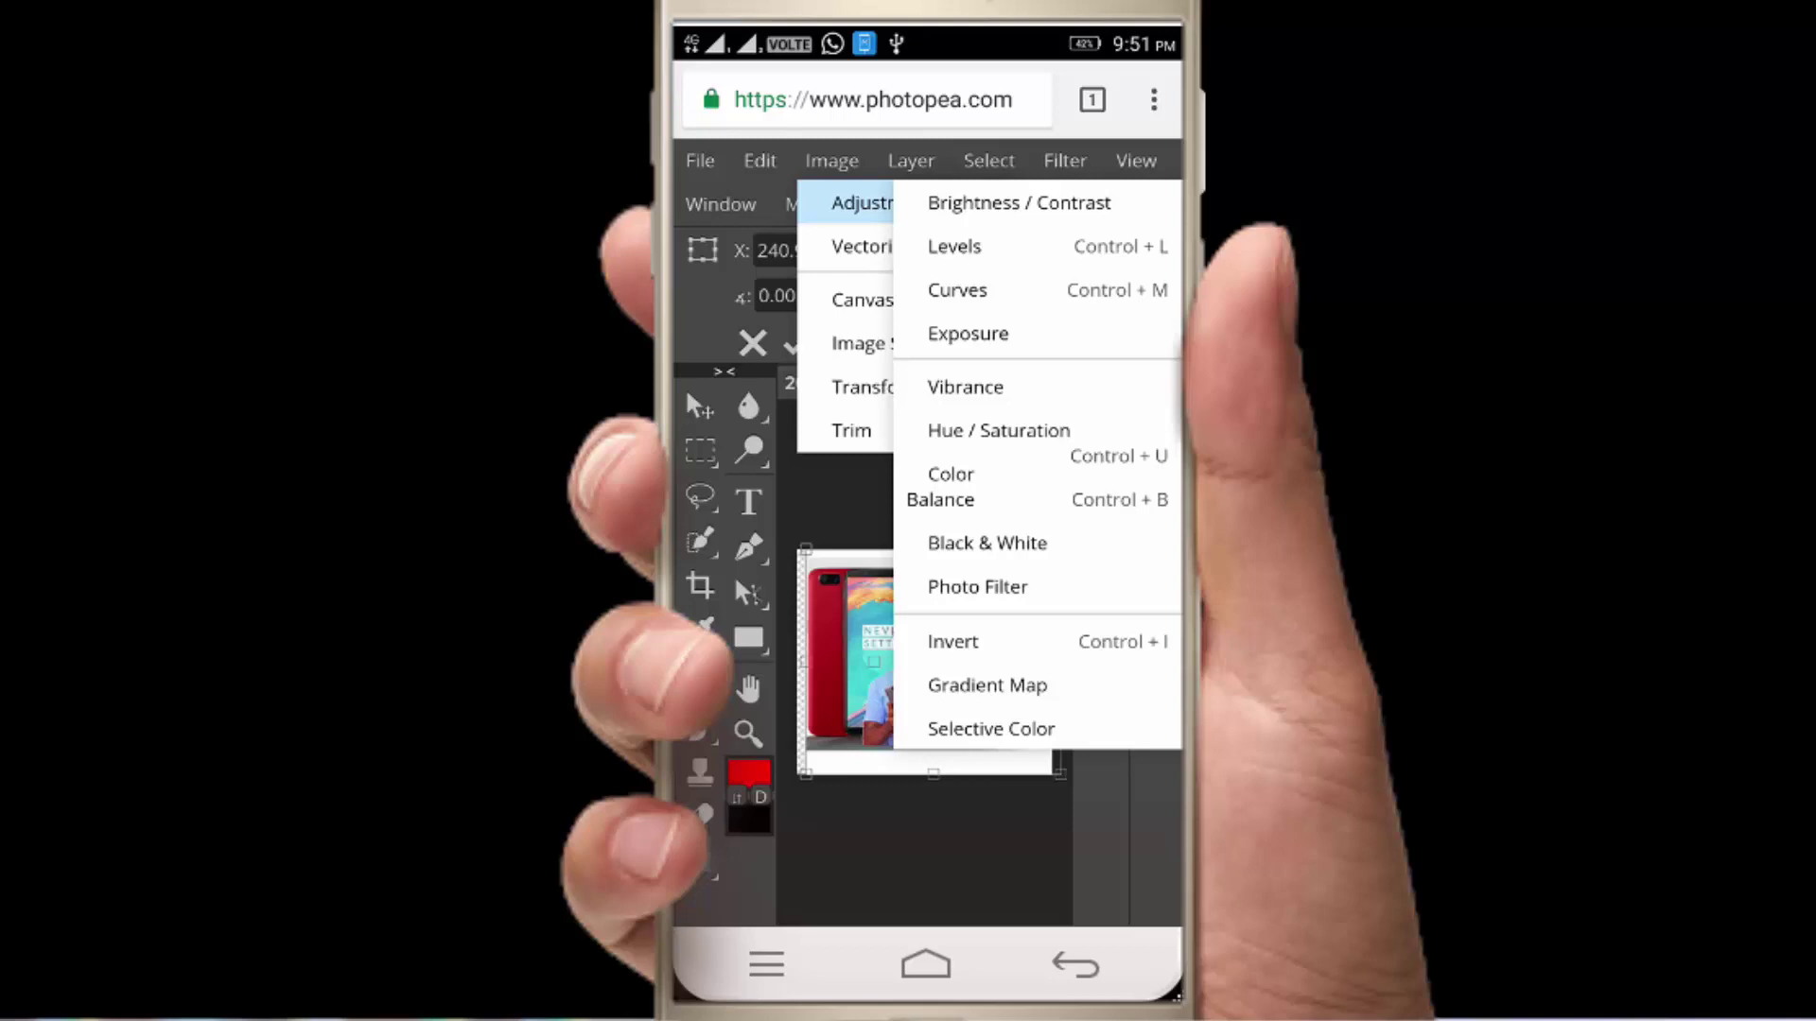
pyautogui.click(987, 542)
pyautogui.click(1078, 555)
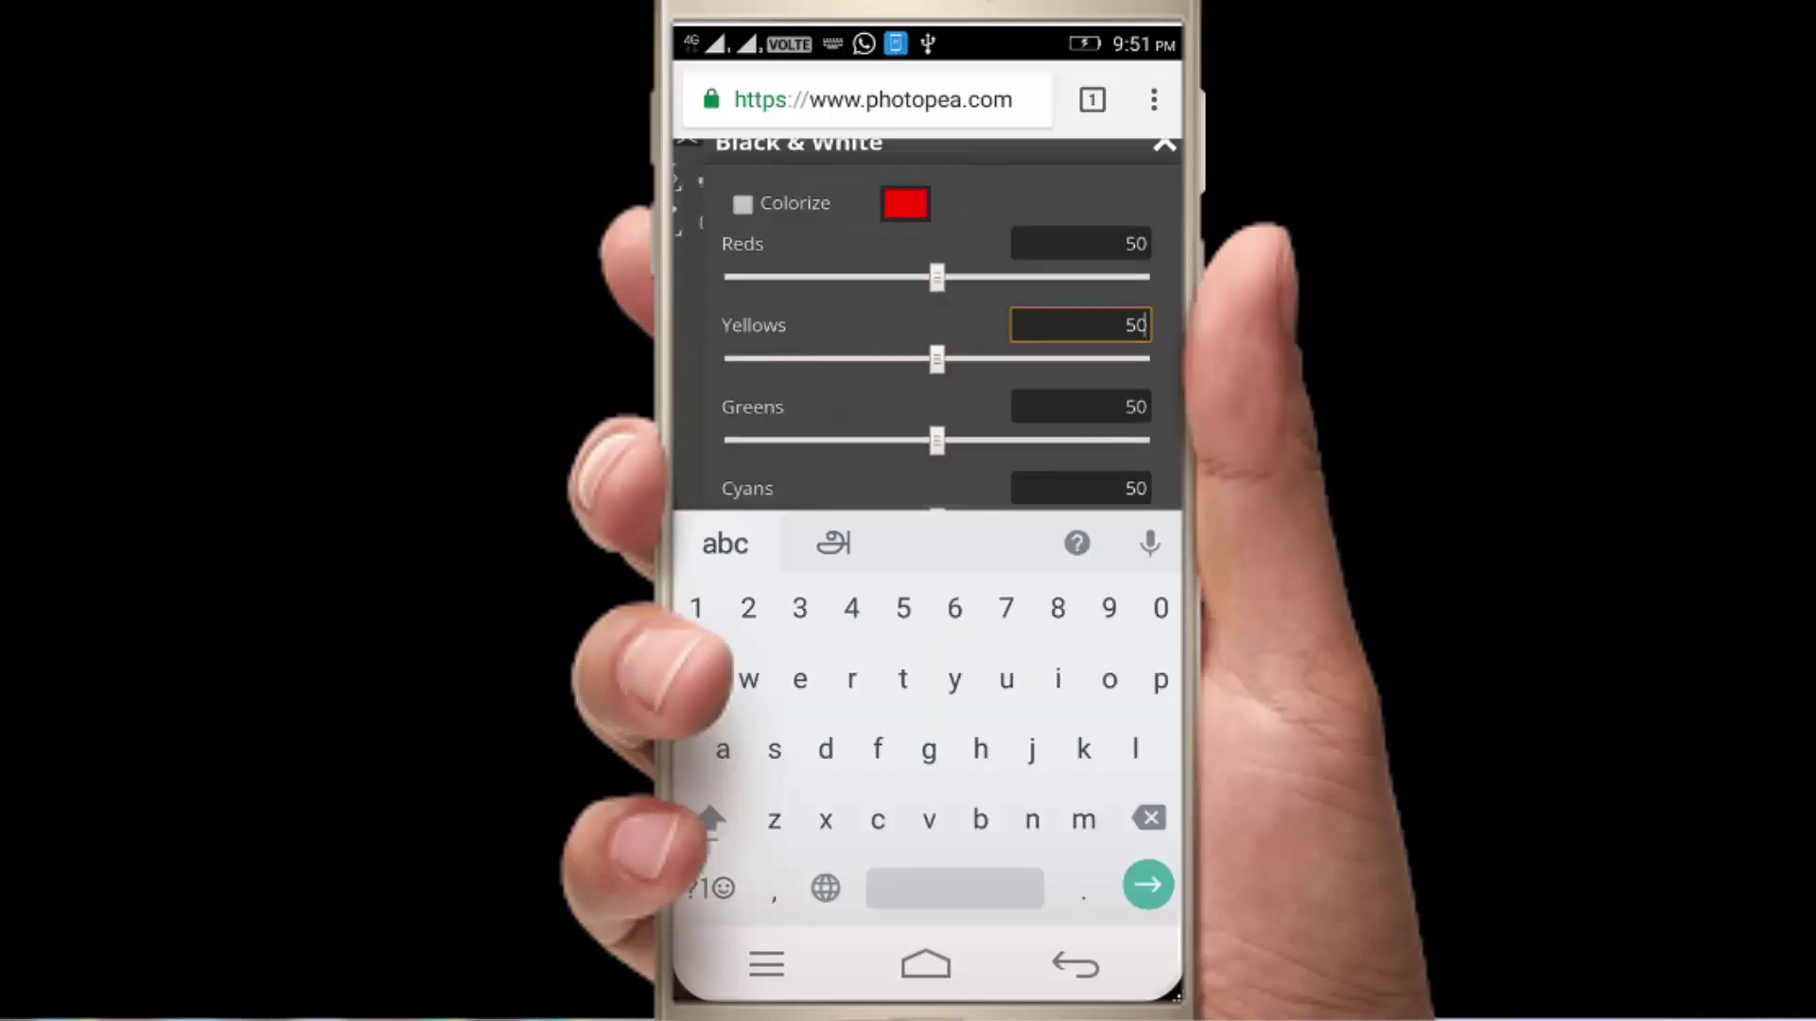
pyautogui.press('Escape')
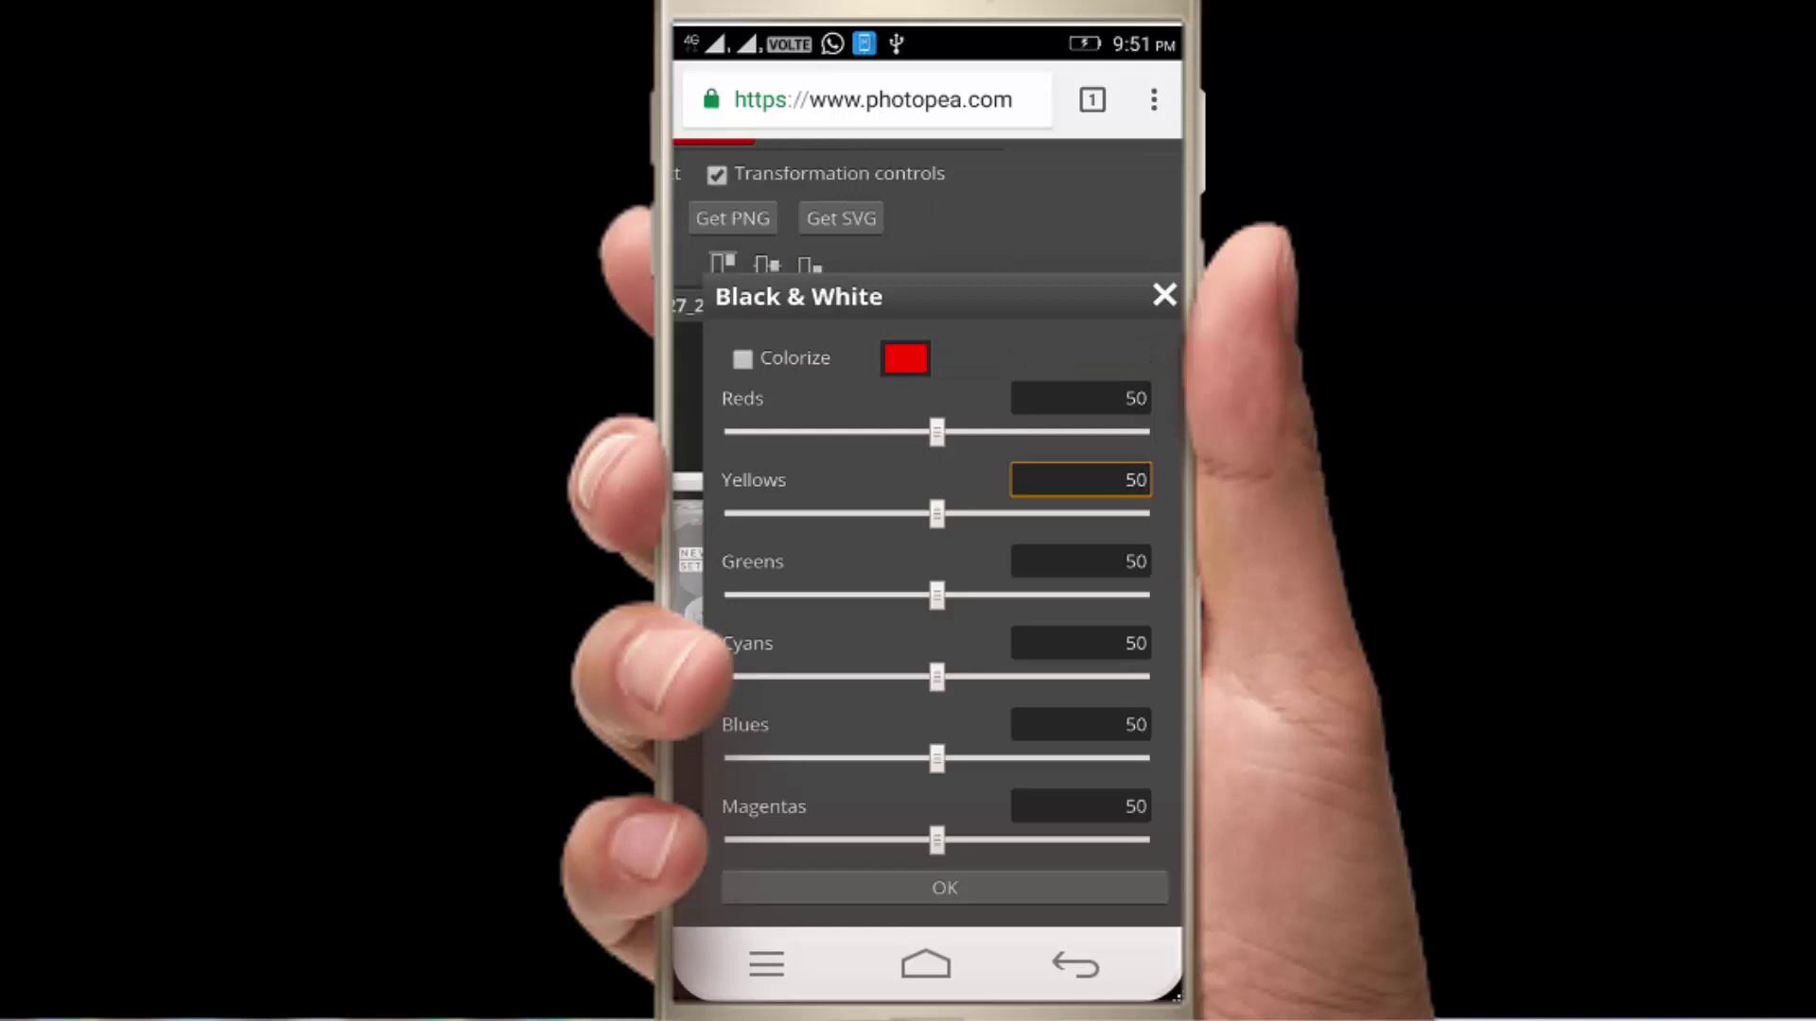
# Step: Set Reds 100, Yellows 120 and Greens 25, and apply the conversion
pyautogui.moveTo(998, 277); pyautogui.dragTo(976, 277)
pyautogui.moveTo(936, 358); pyautogui.dragTo(992, 358)
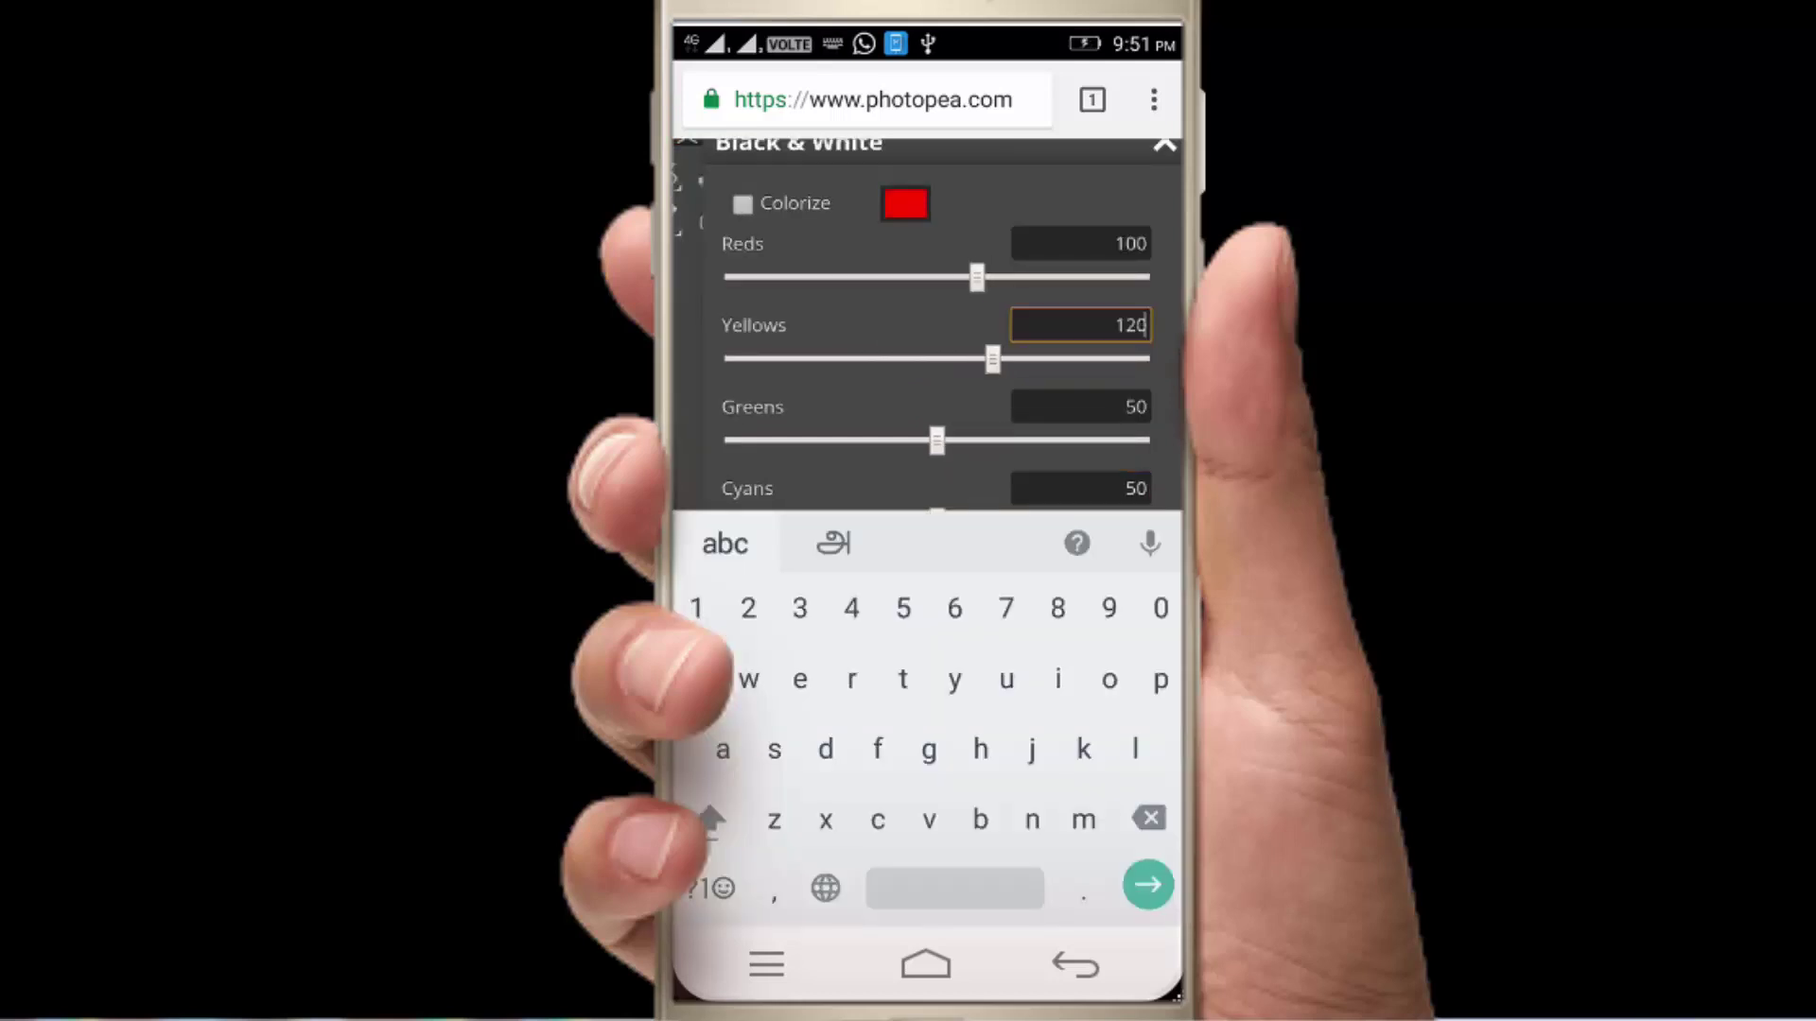
pyautogui.moveTo(936, 441); pyautogui.dragTo(916, 440)
pyautogui.press('Escape')
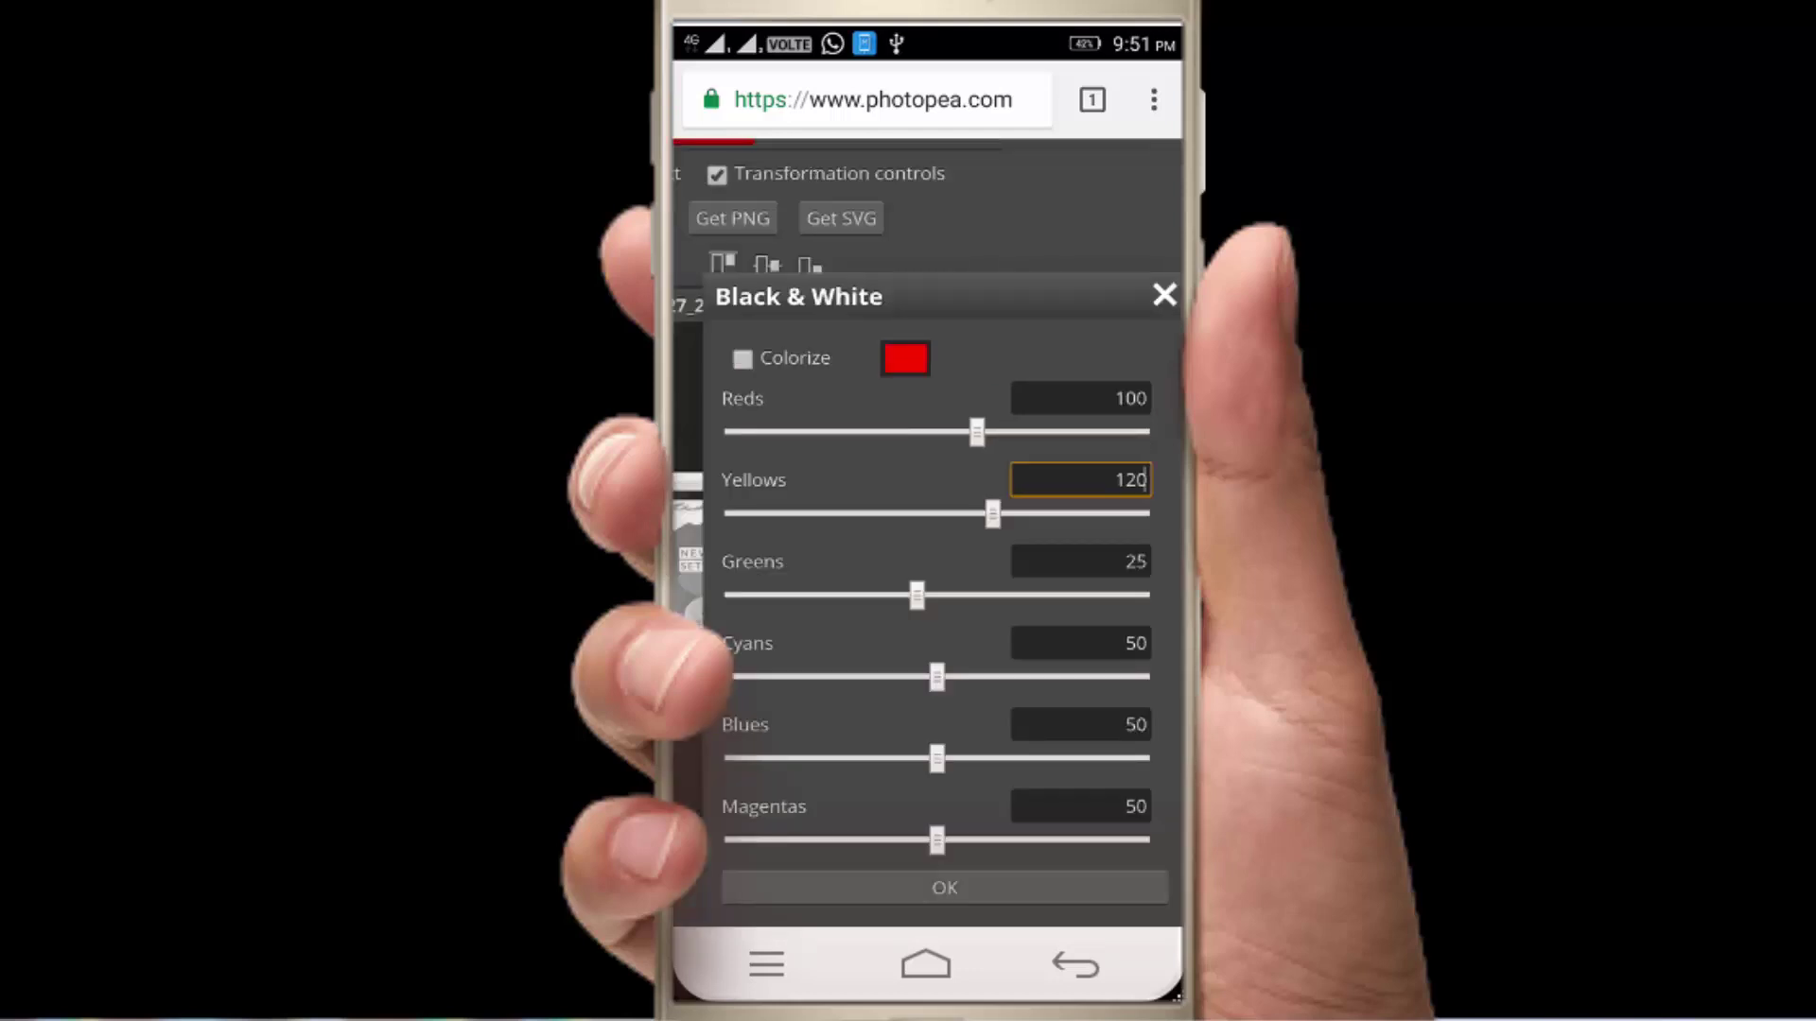
pyautogui.press('Escape')
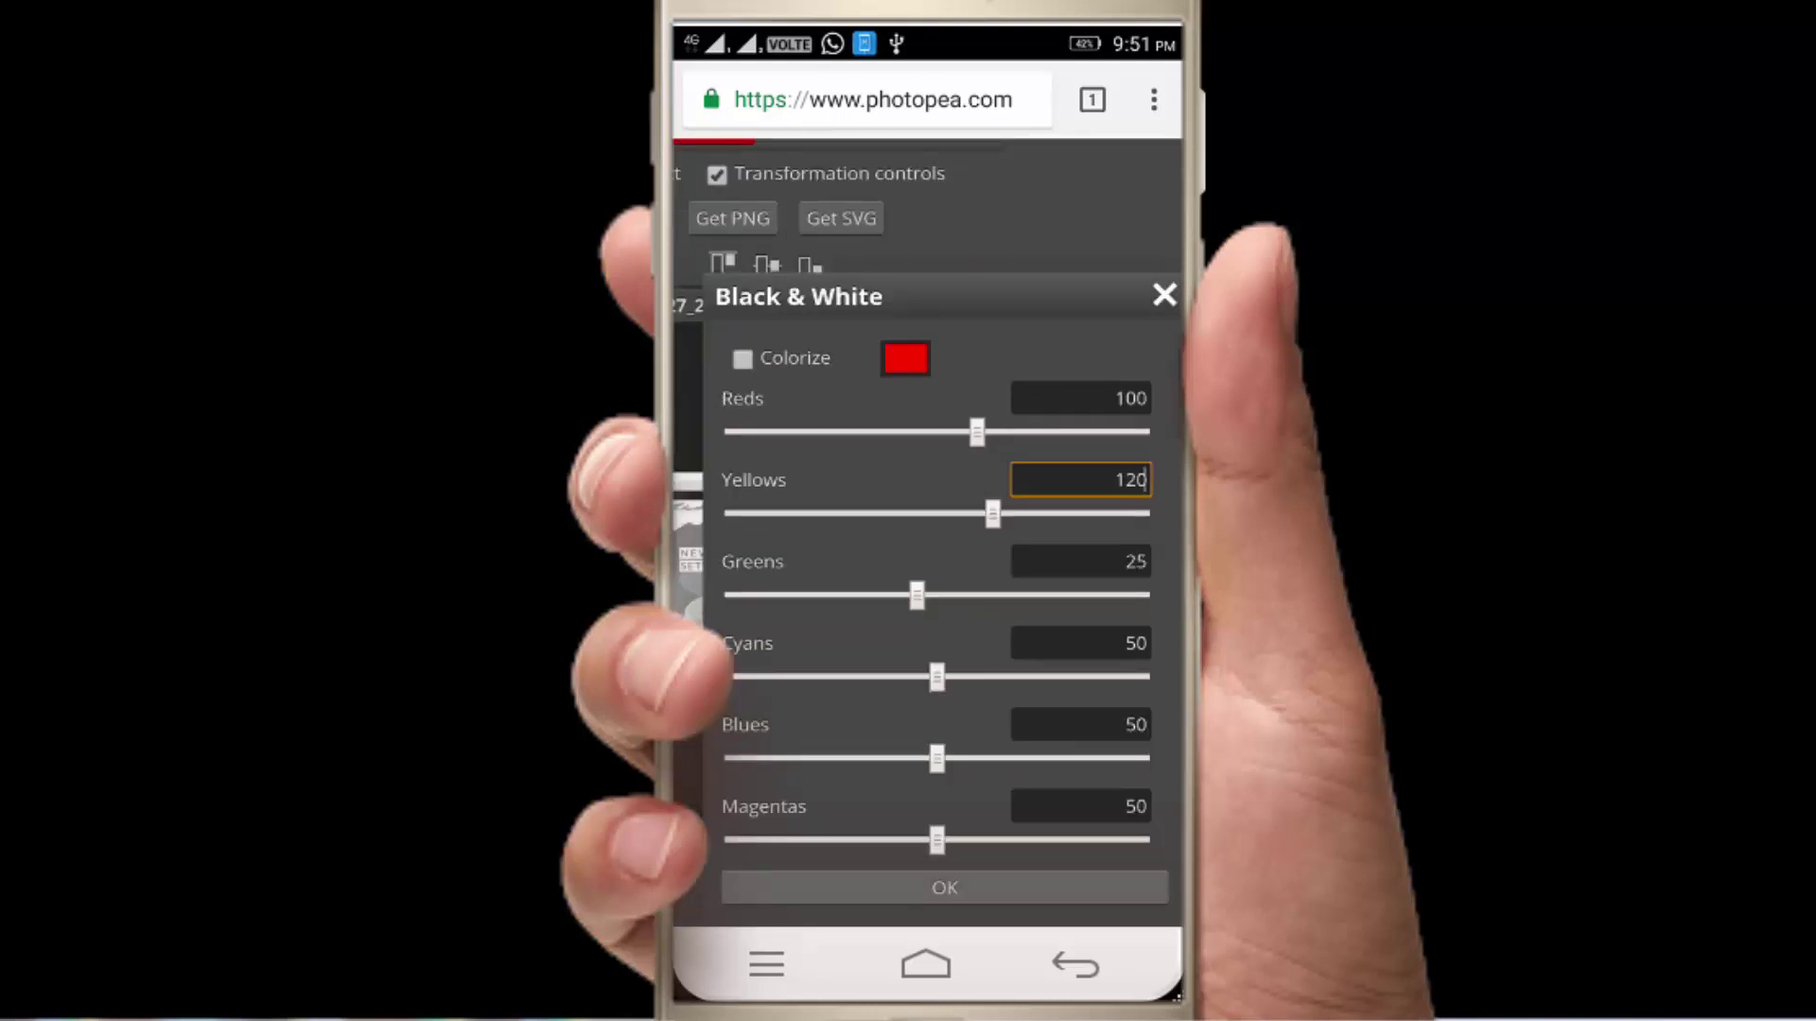
pyautogui.press('Return')
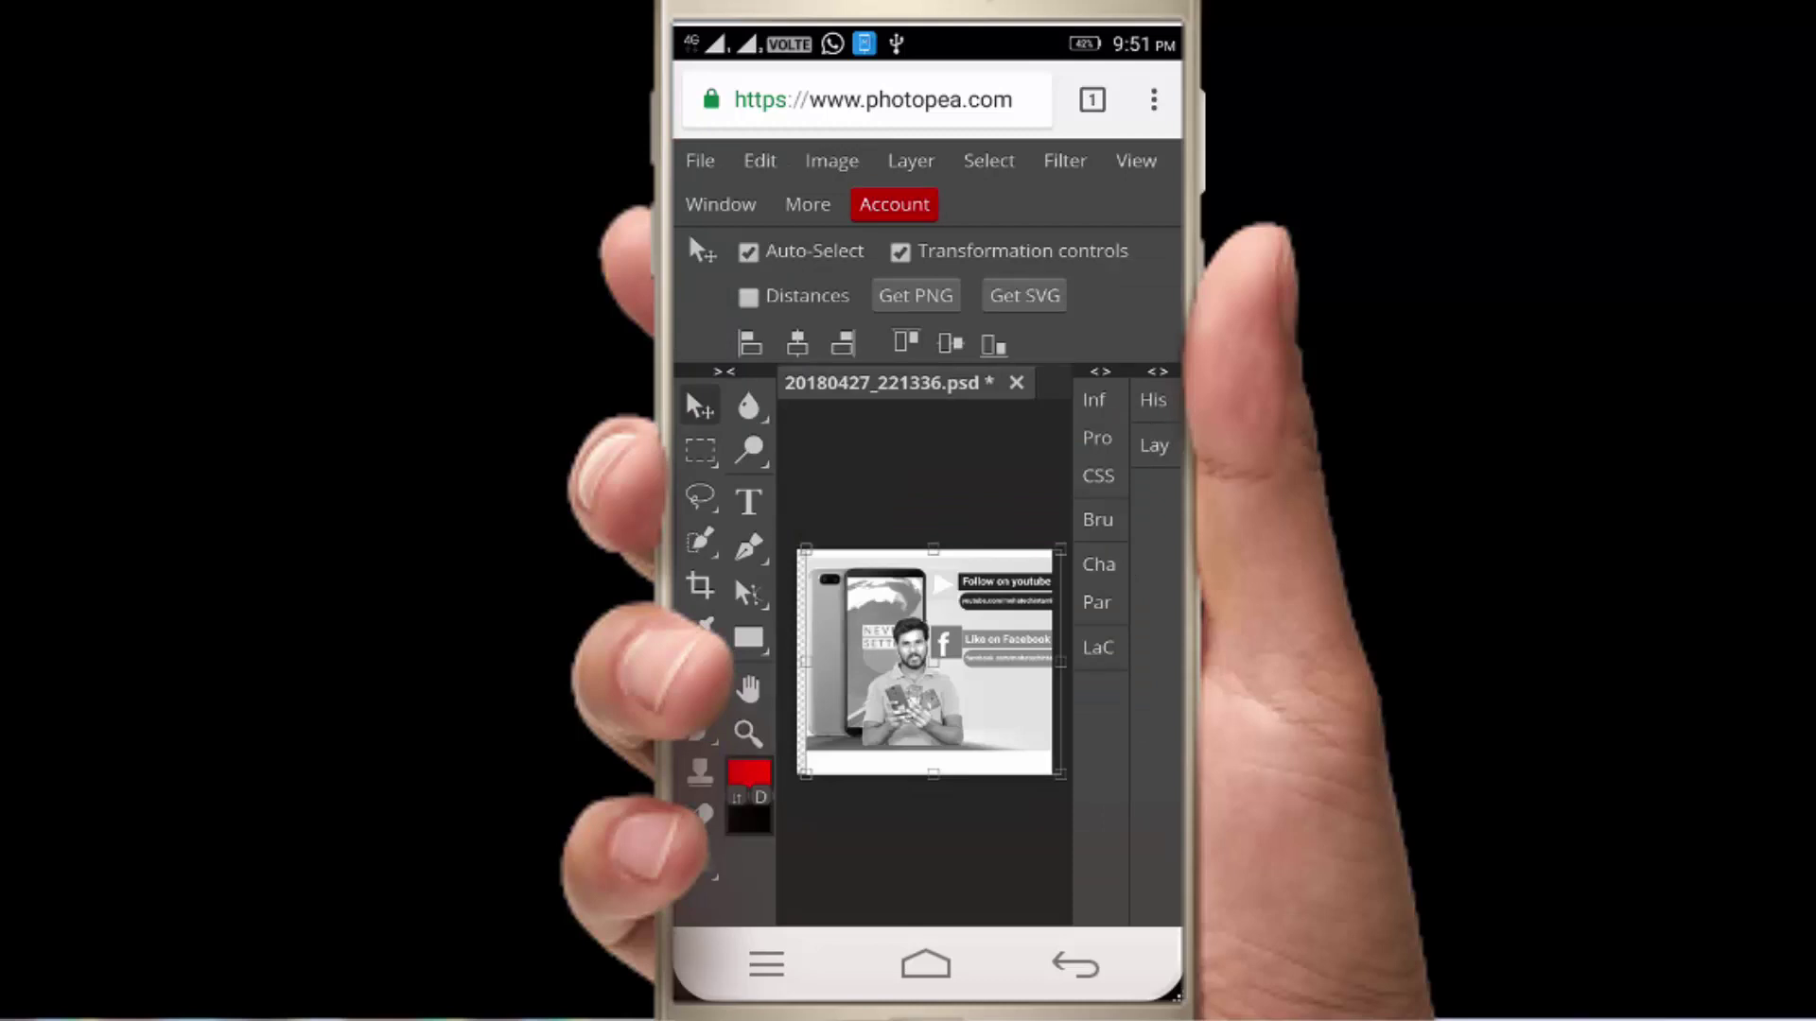
pyautogui.click(700, 160)
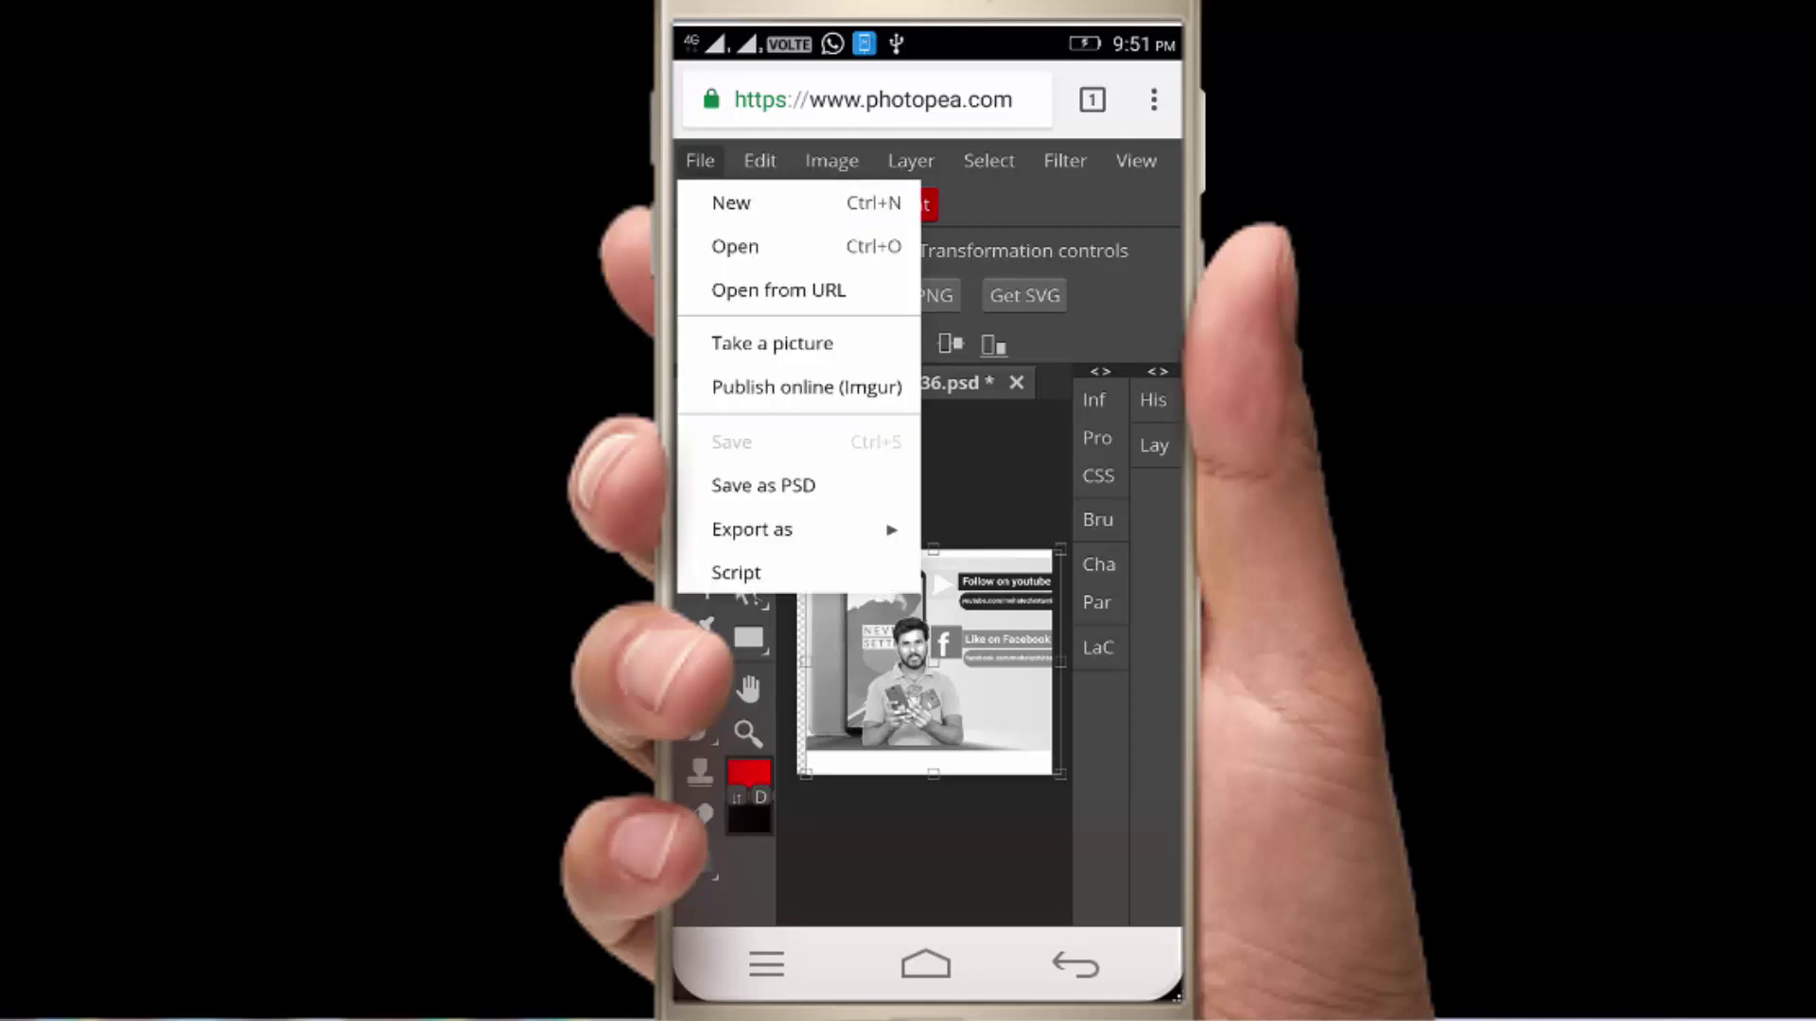
pyautogui.click(752, 530)
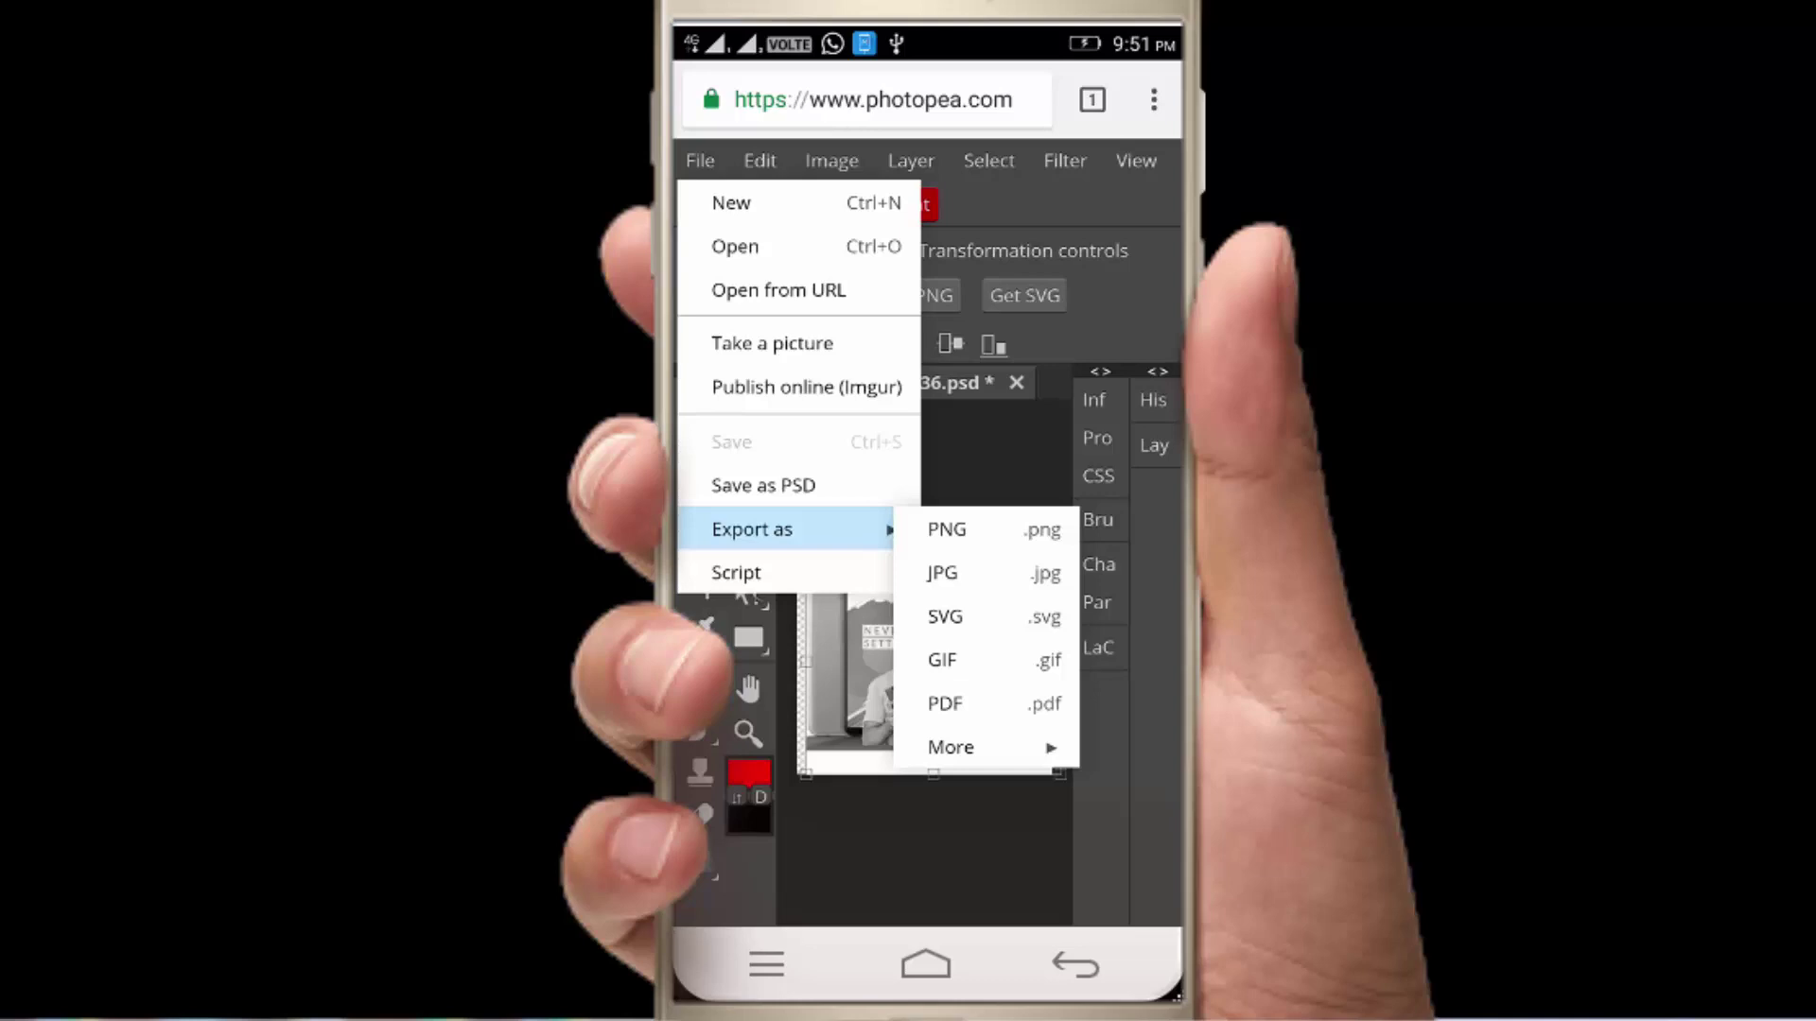
pyautogui.click(942, 573)
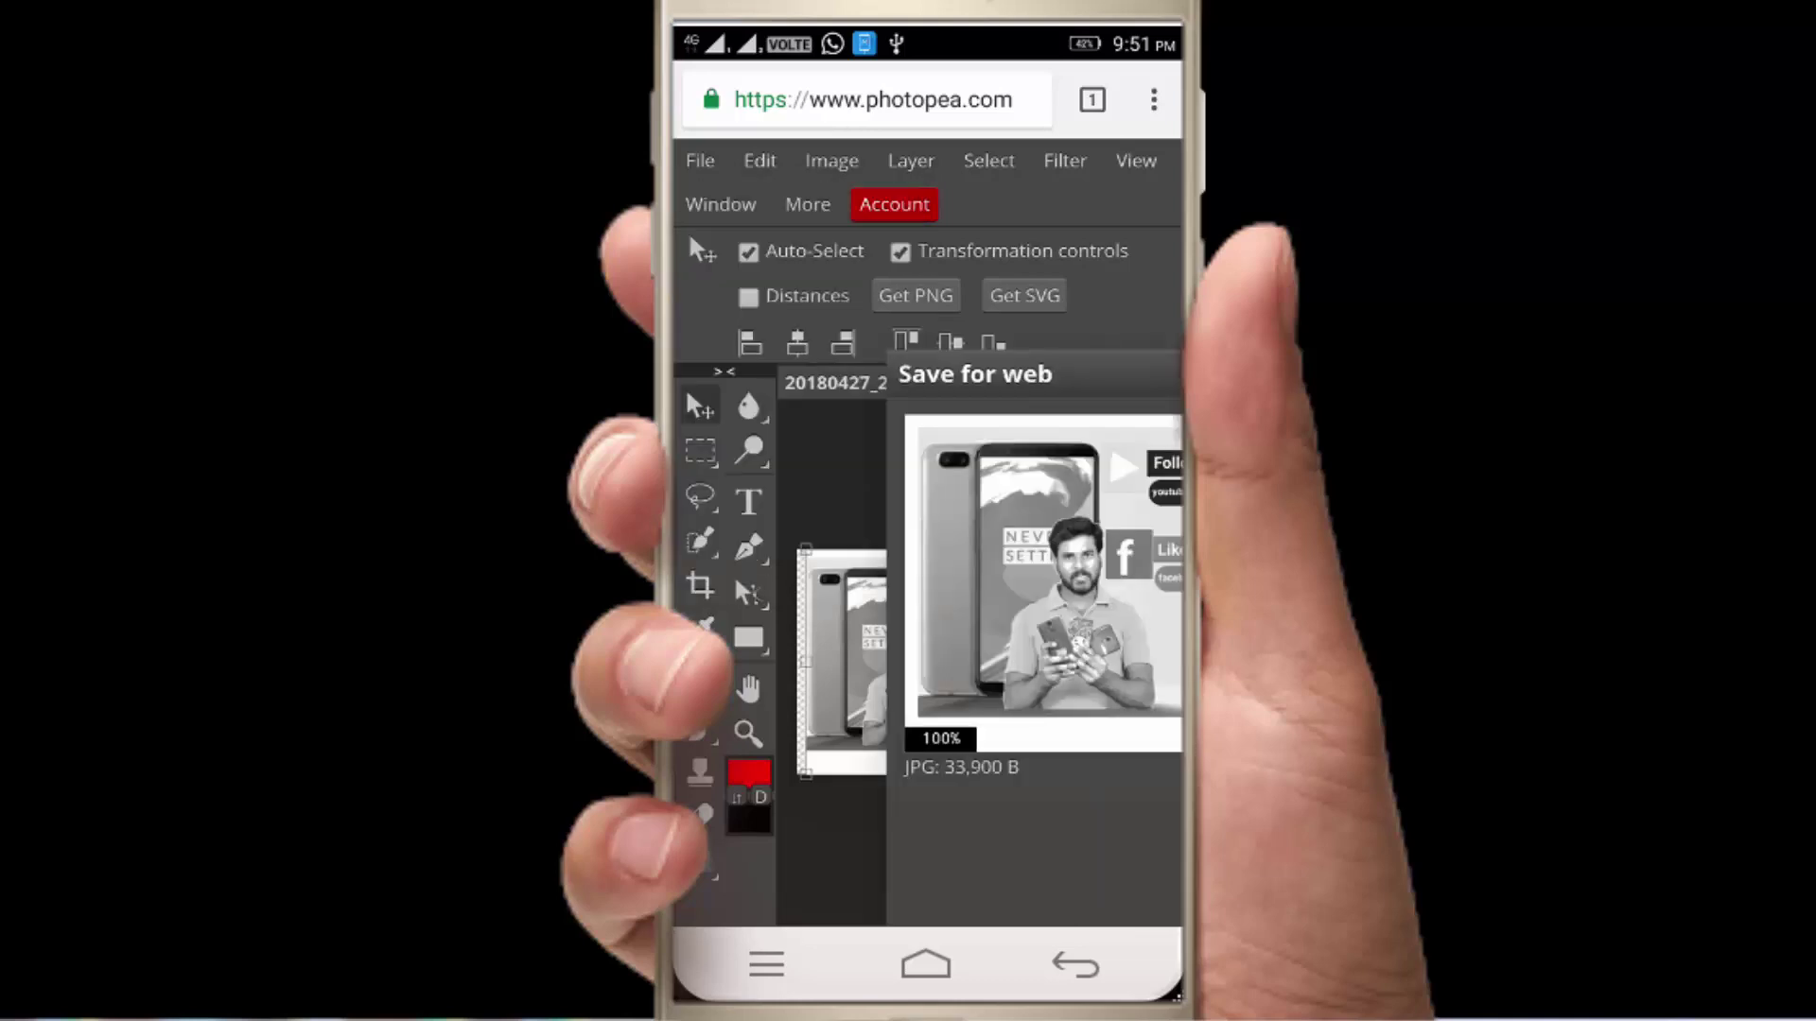
pyautogui.moveTo(974, 375); pyautogui.dragTo(733, 378)
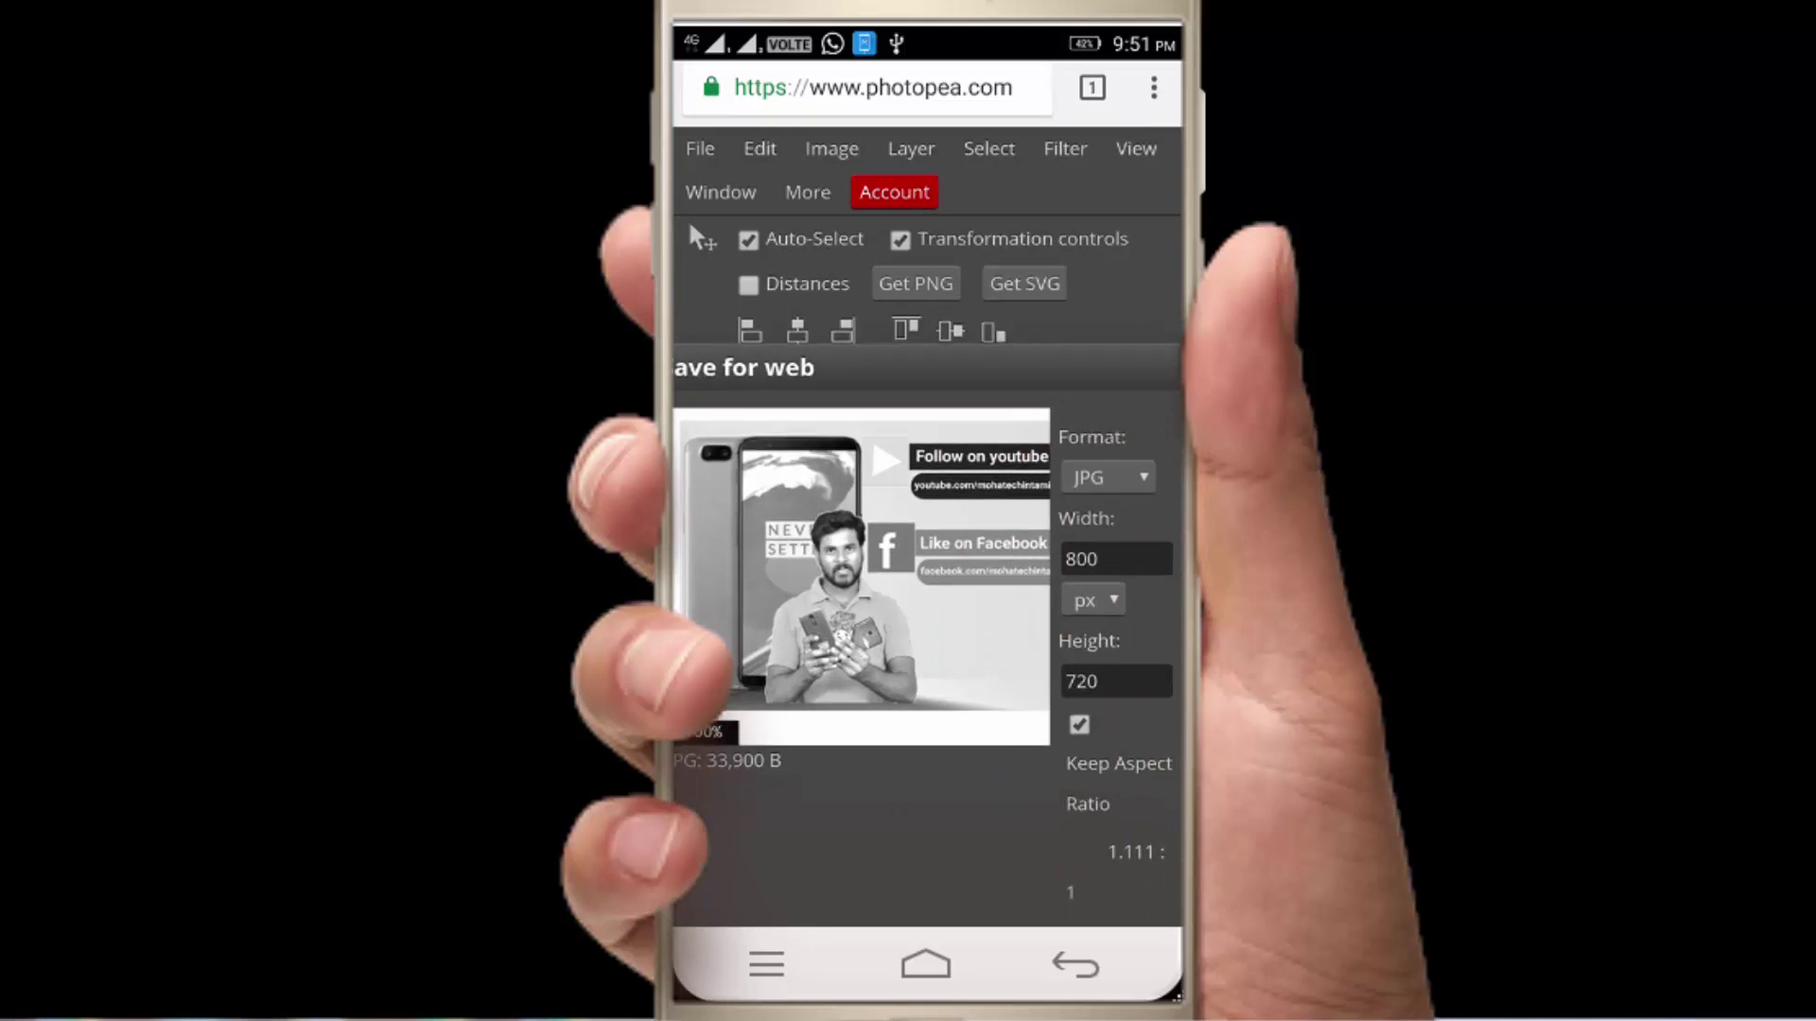
pyautogui.scroll(-3, 926, 567)
pyautogui.scroll(-2, 927, 568)
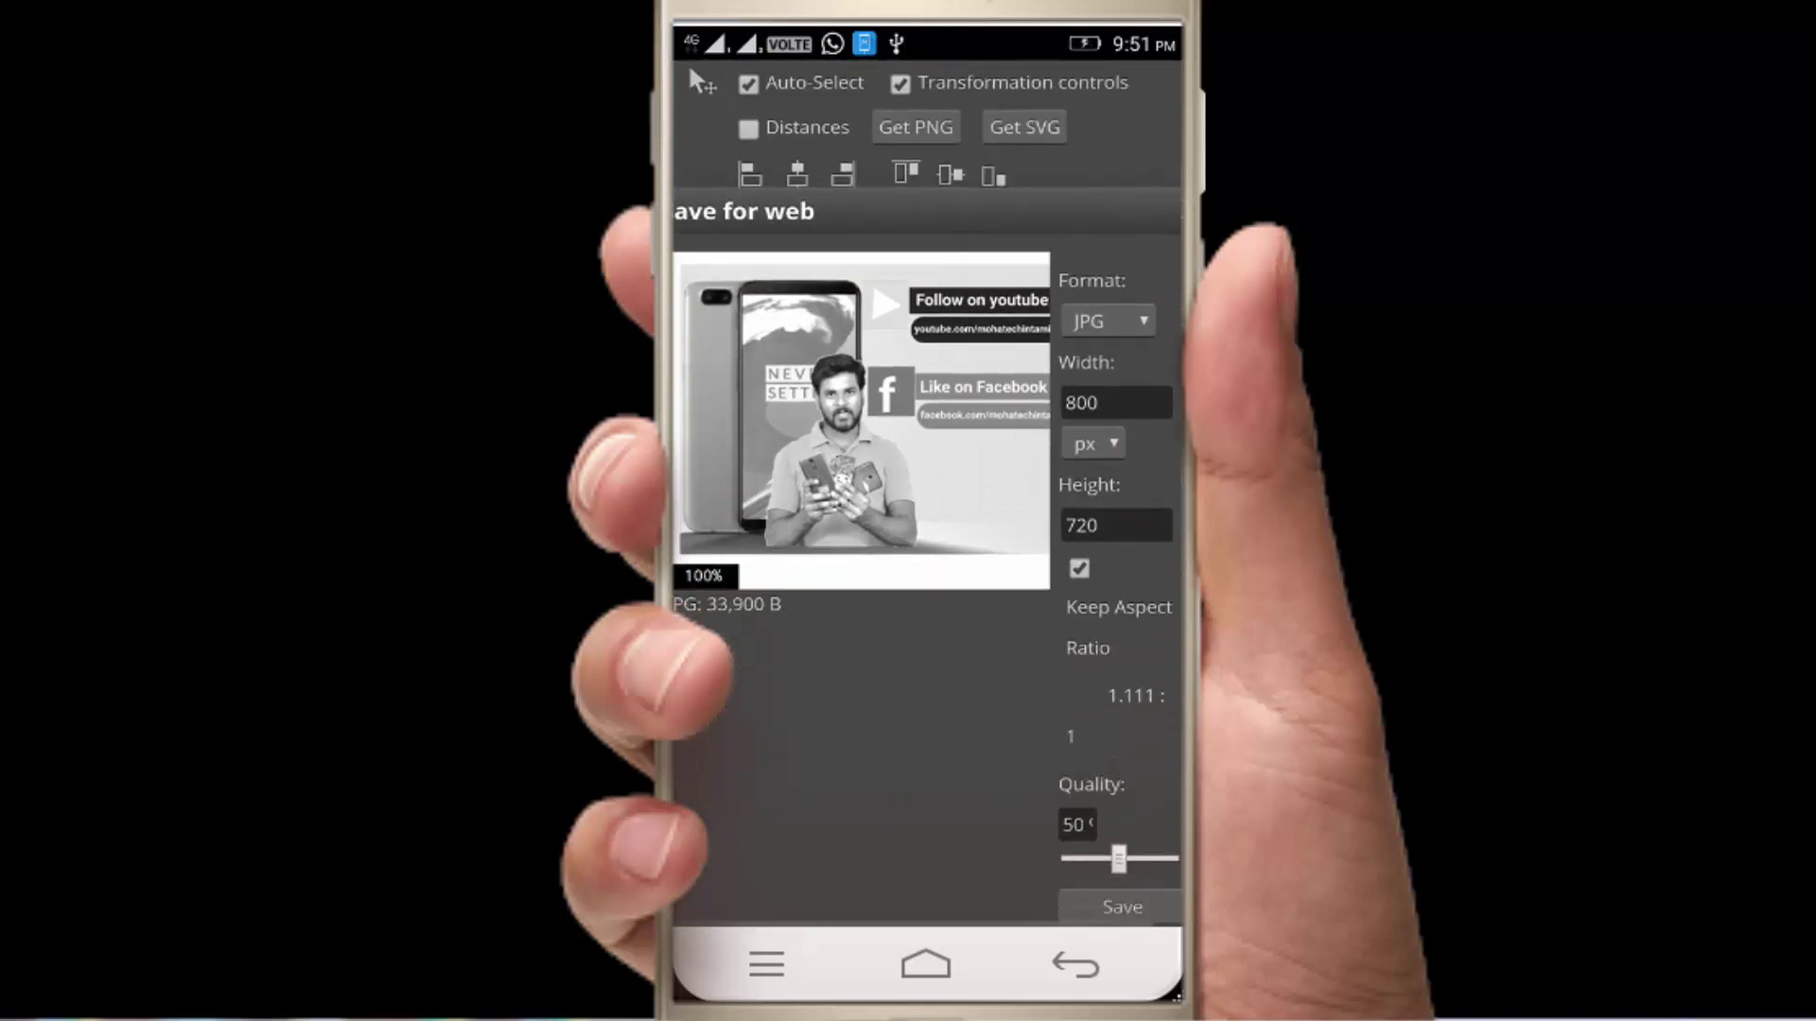
pyautogui.scroll(2, 927, 568)
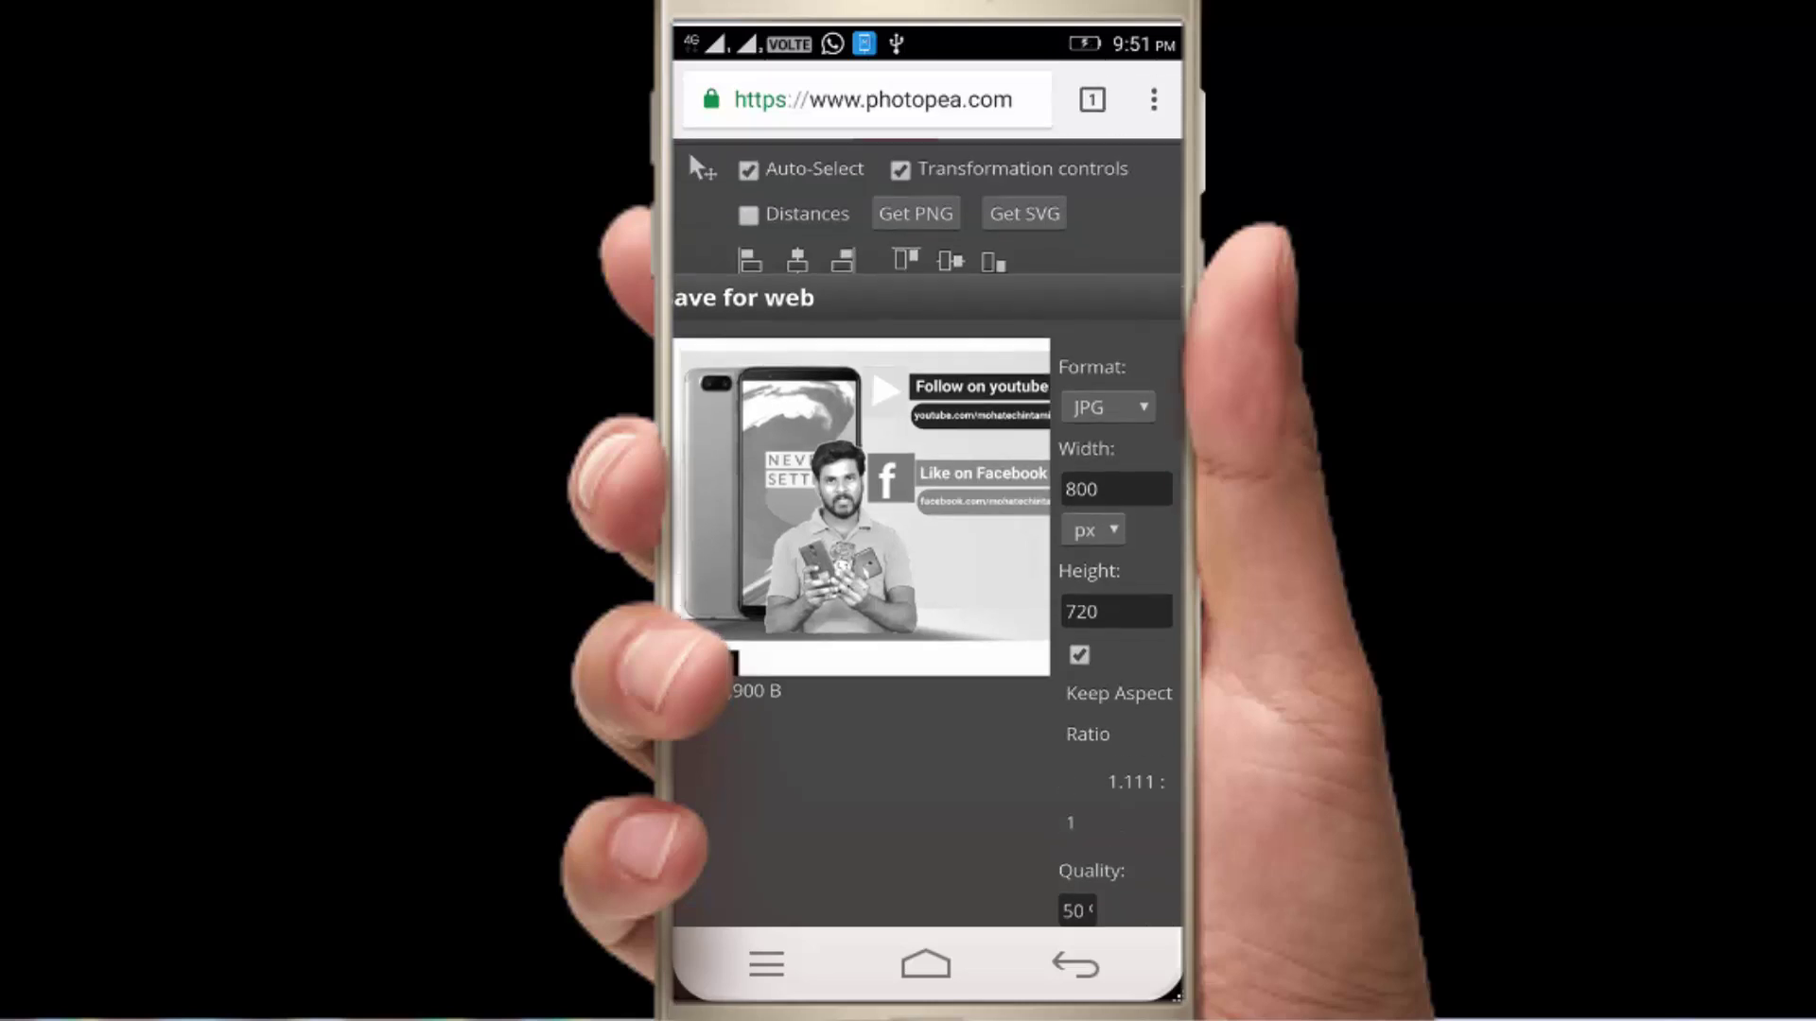
pyautogui.click(1076, 965)
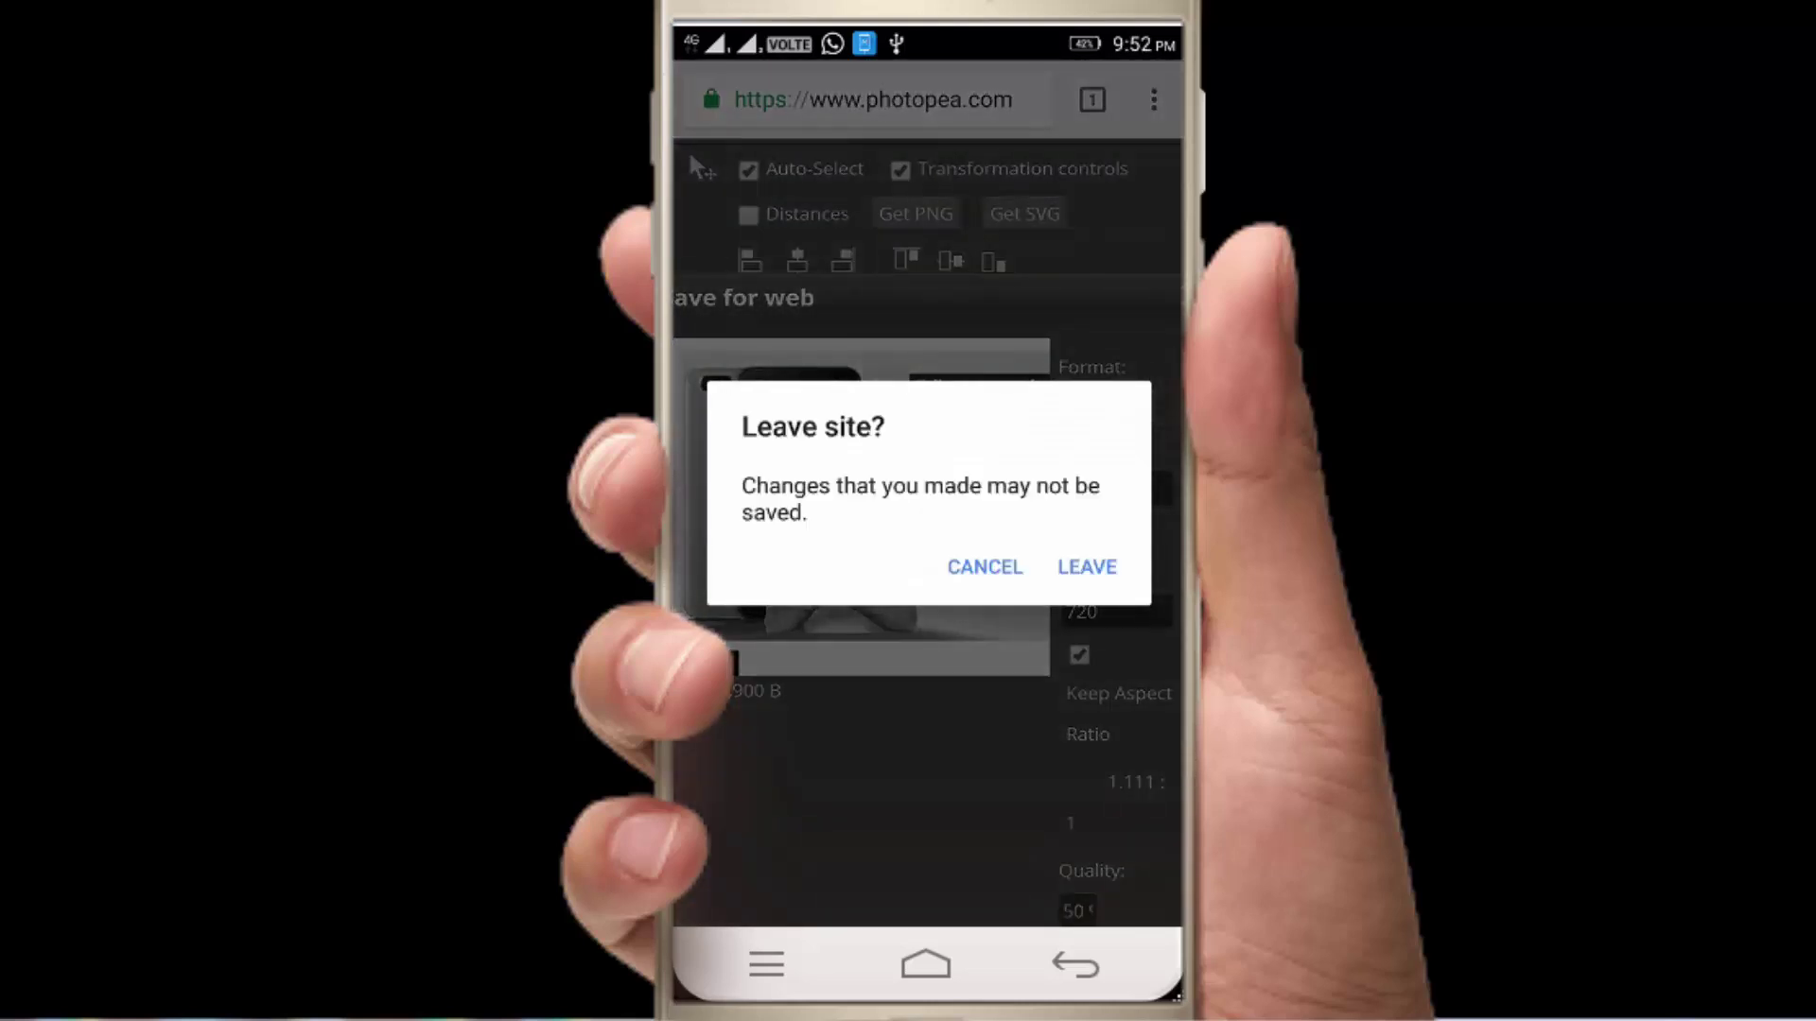
pyautogui.click(984, 566)
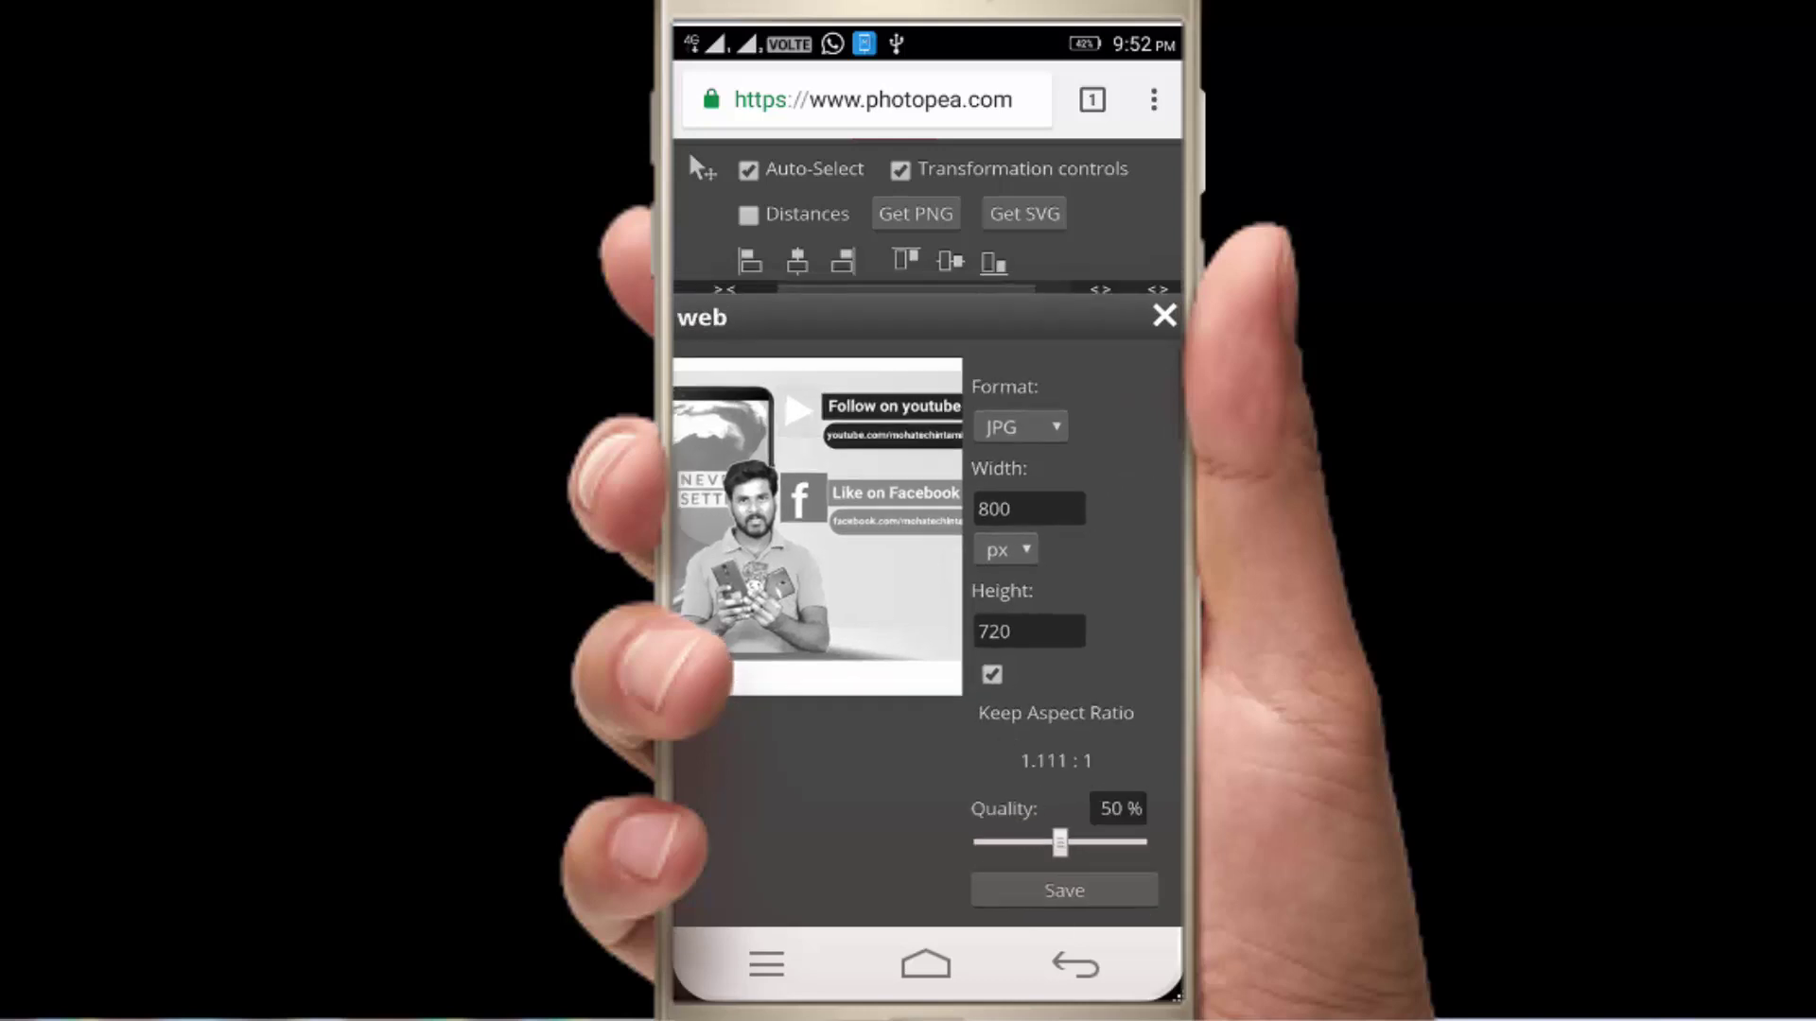
pyautogui.click(1164, 315)
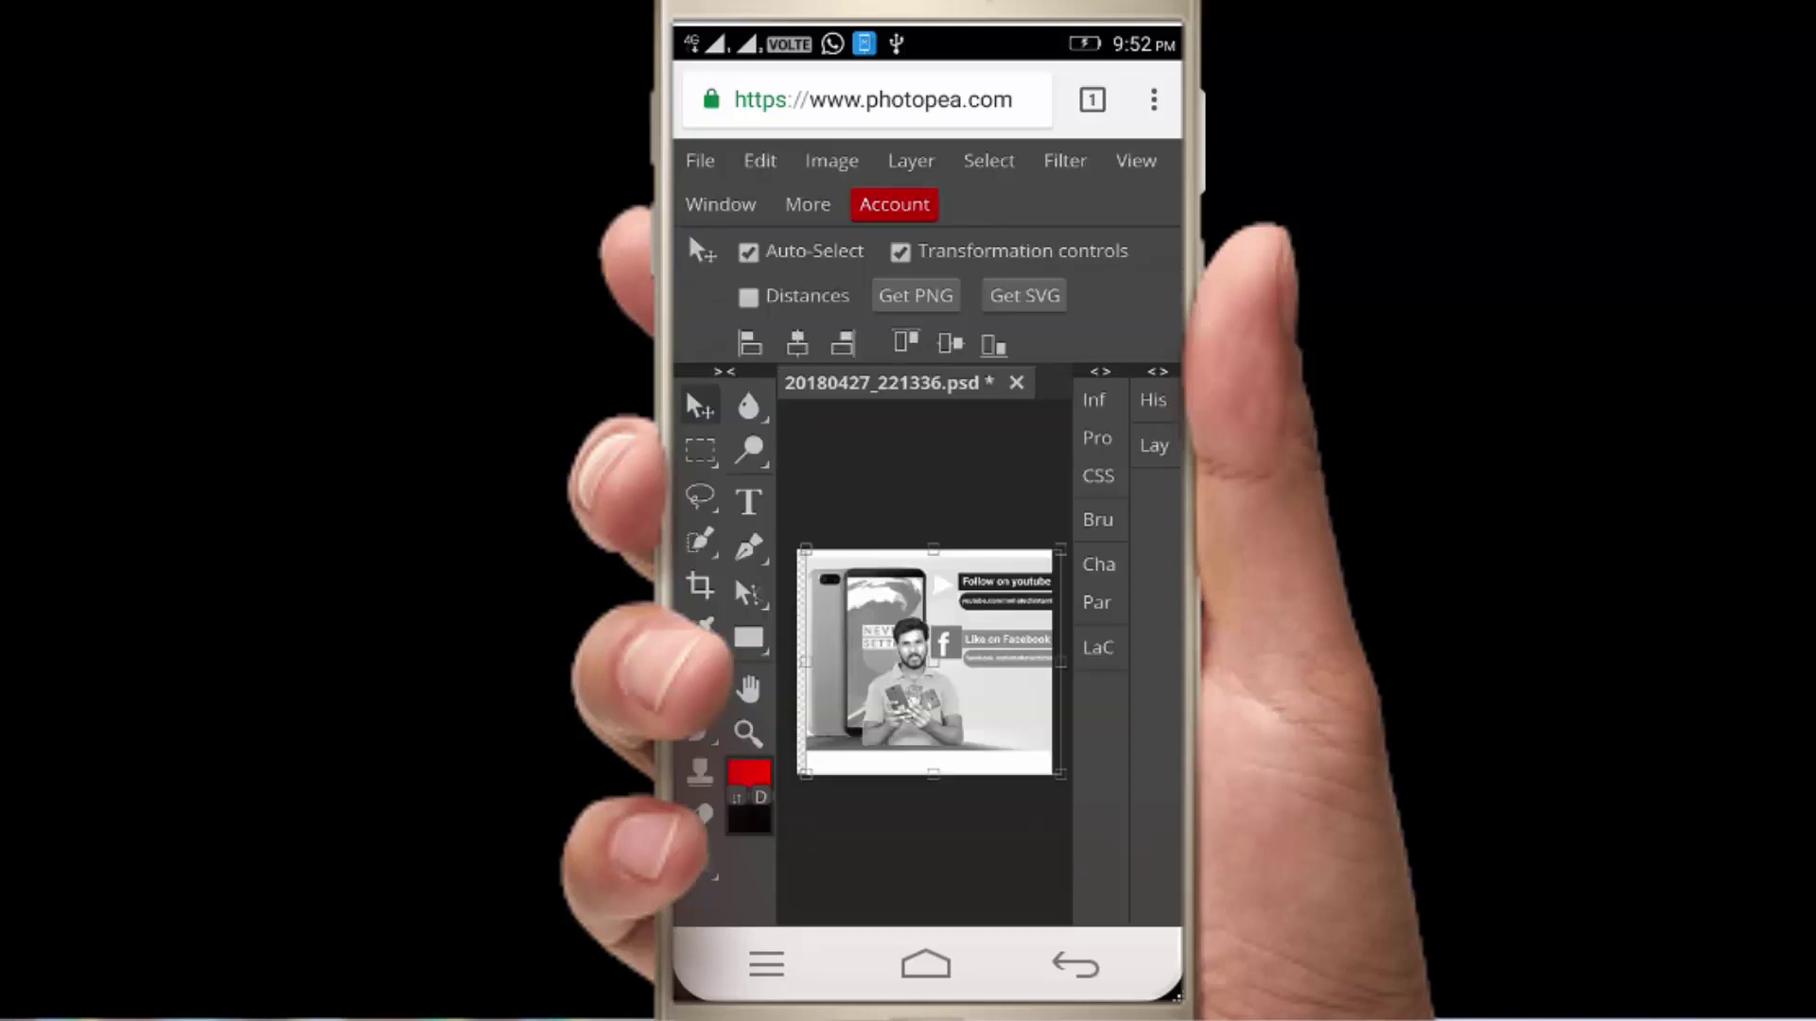